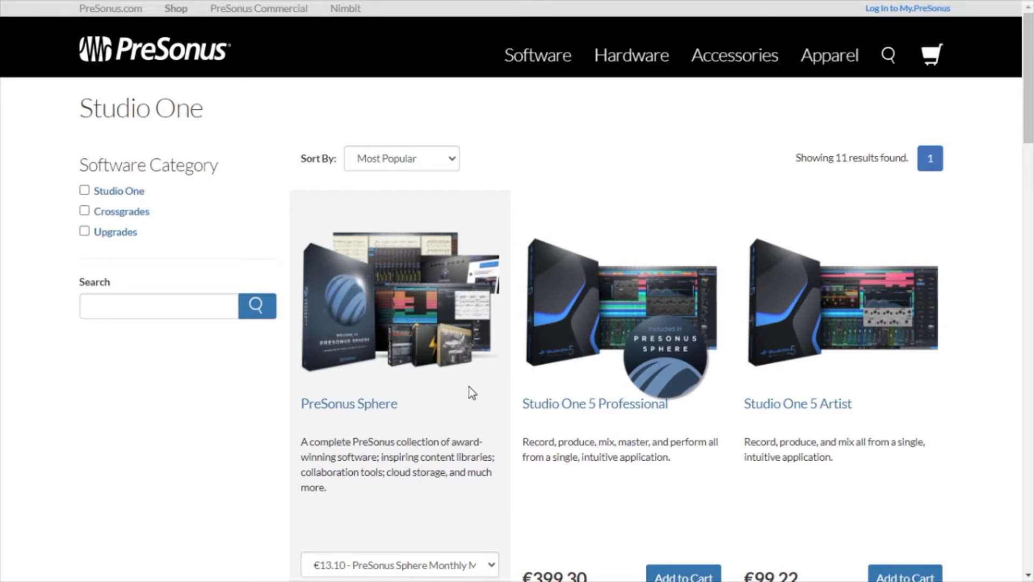
- Browse the Studio One products in the PreSonus shop and examine the free Studio One 5 Prime listing
scroll(471, 389, down, 1)
scroll(470, 389, down, 1)
scroll(496, 392, down, 2)
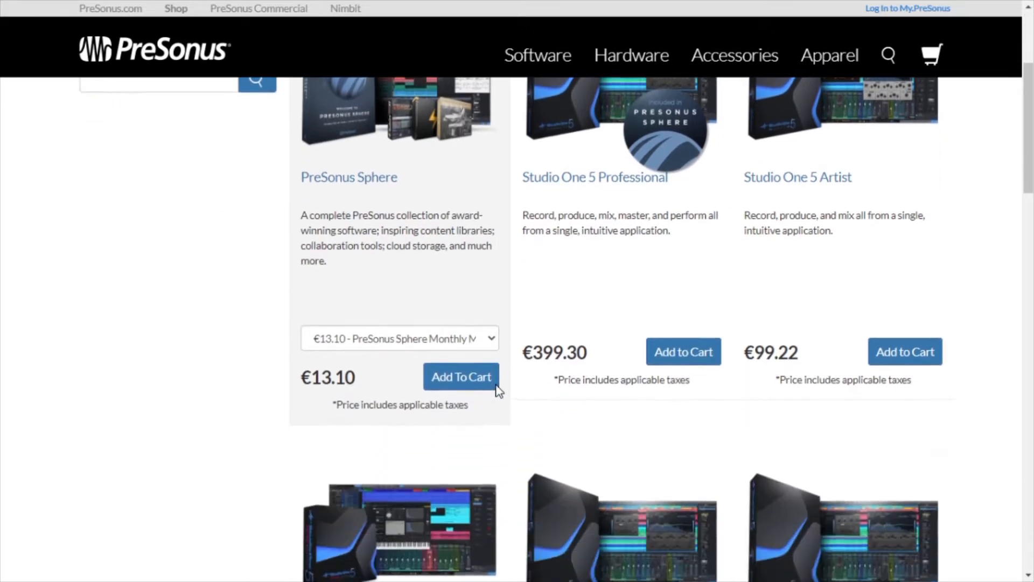
scroll(498, 392, down, 2)
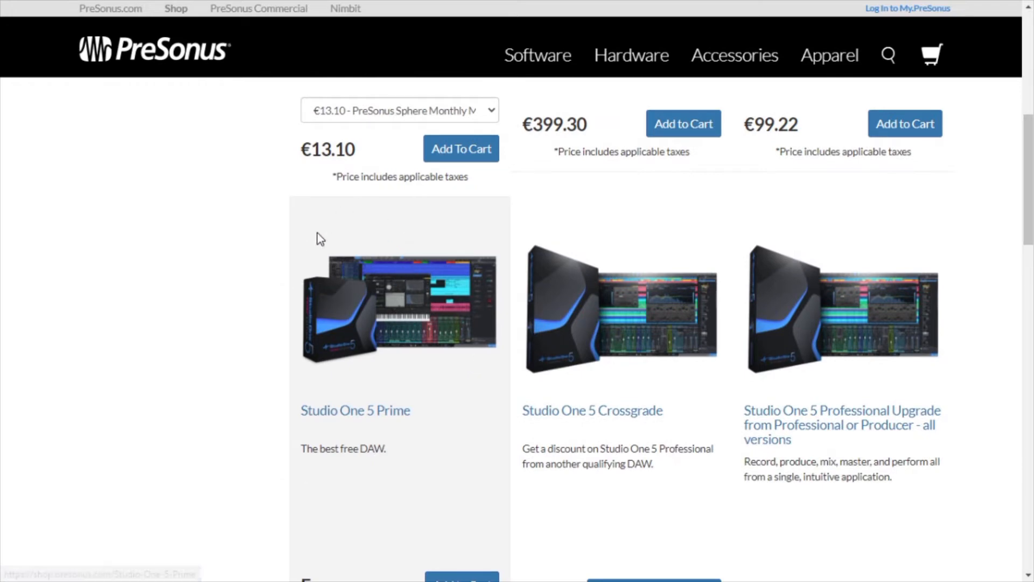
scroll(321, 258, down, 2)
scroll(328, 281, up, 1)
scroll(338, 289, down, 1)
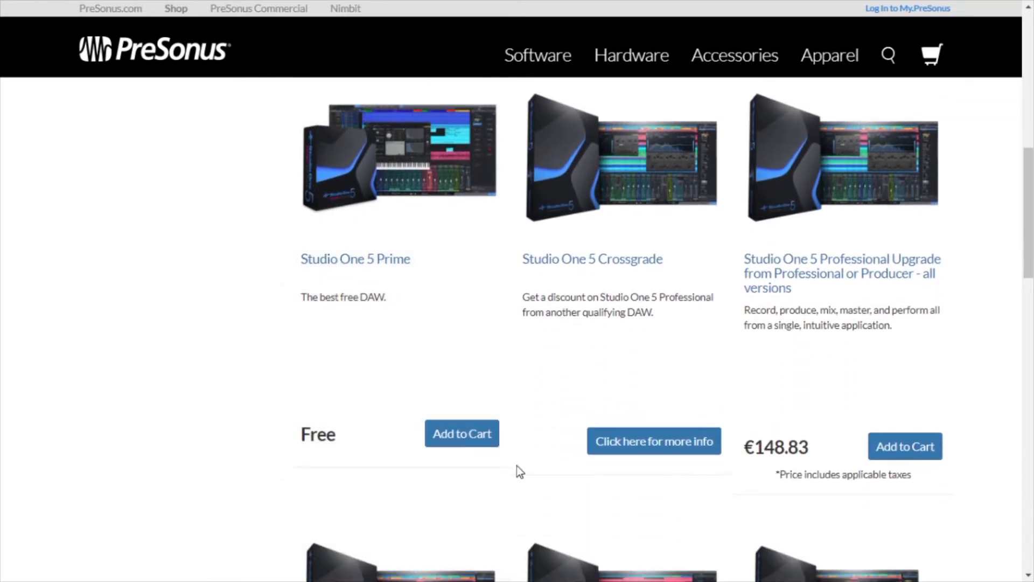
drag(297, 296, 415, 312)
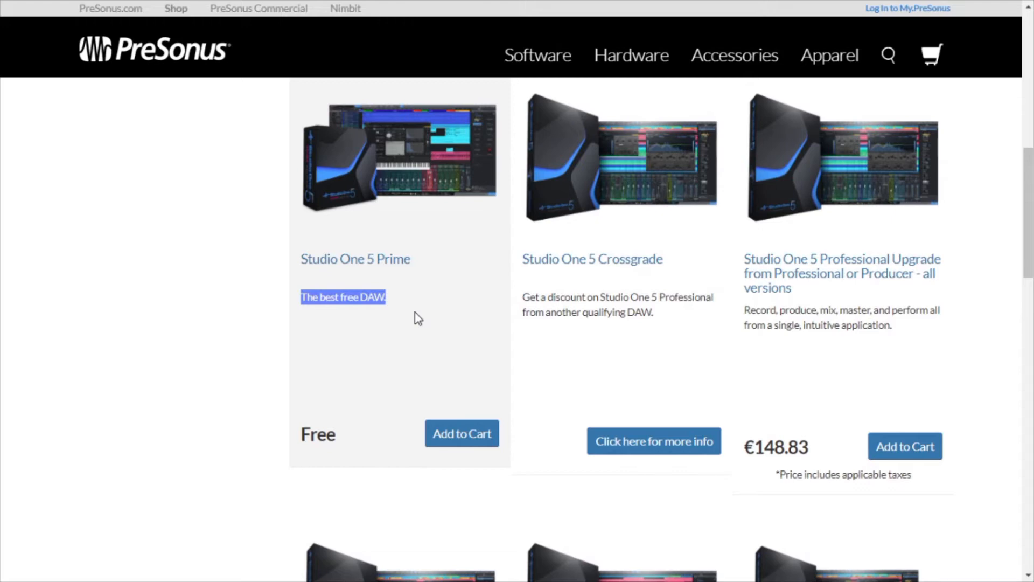
click(415, 312)
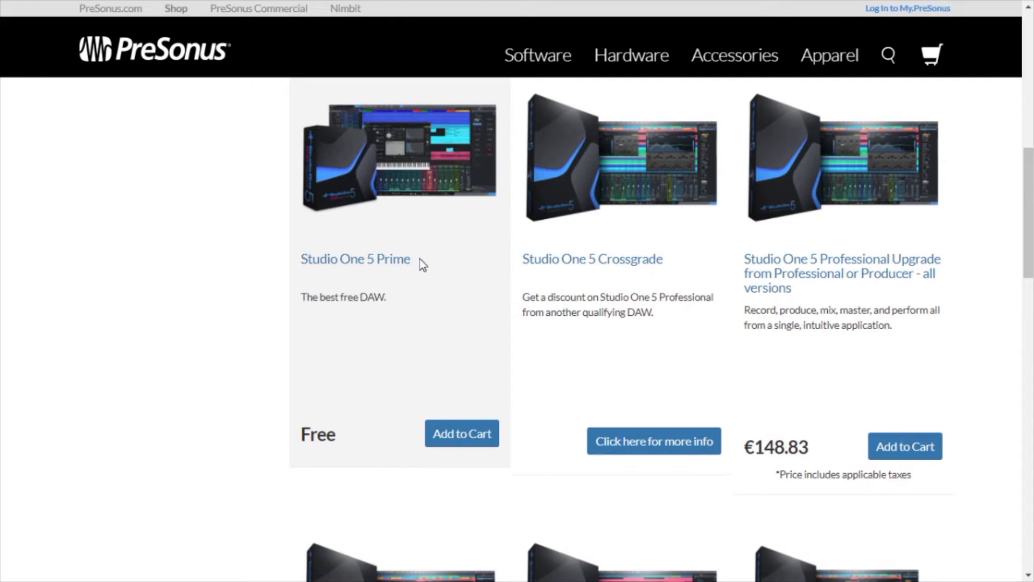
drag(419, 259, 299, 273)
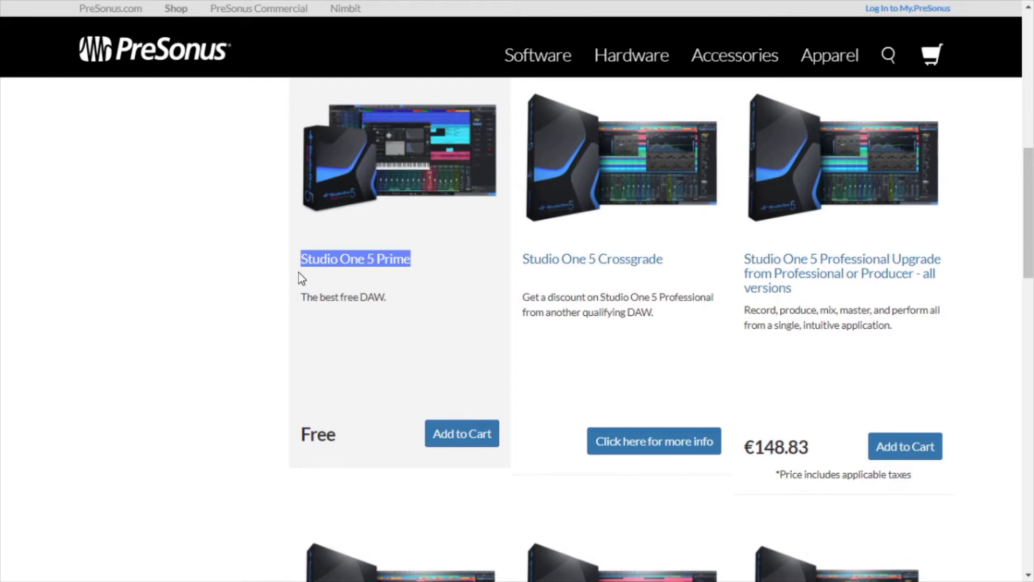
click(256, 269)
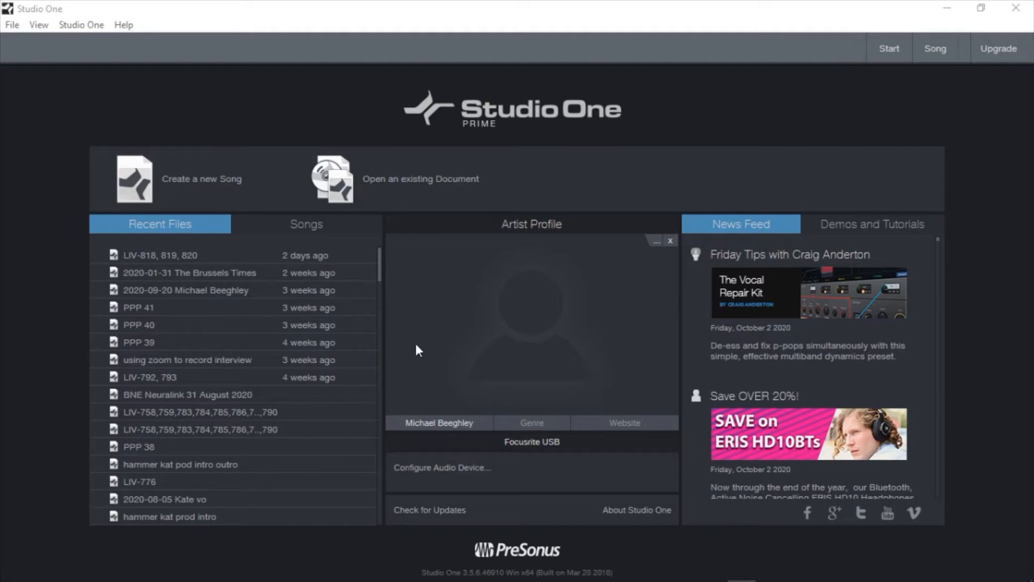
- In Studio One, start setting up a new song and check the folder where it is stored
click(200, 181)
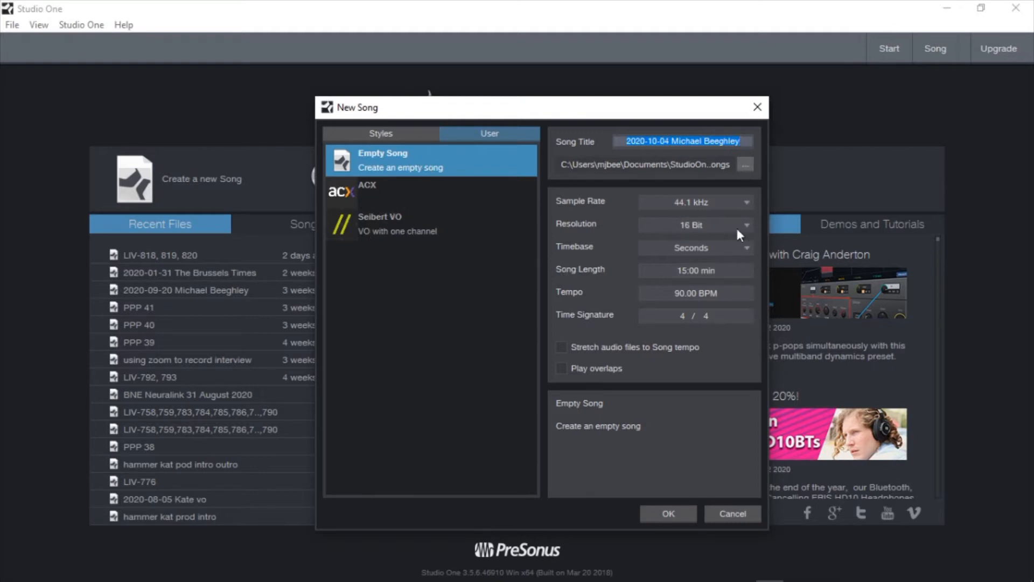
click(745, 166)
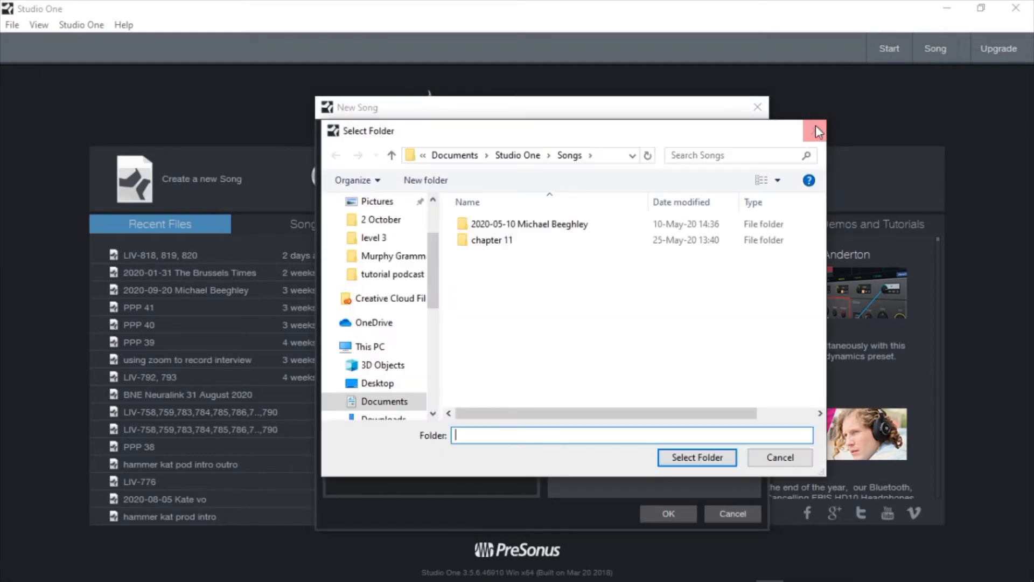
click(815, 125)
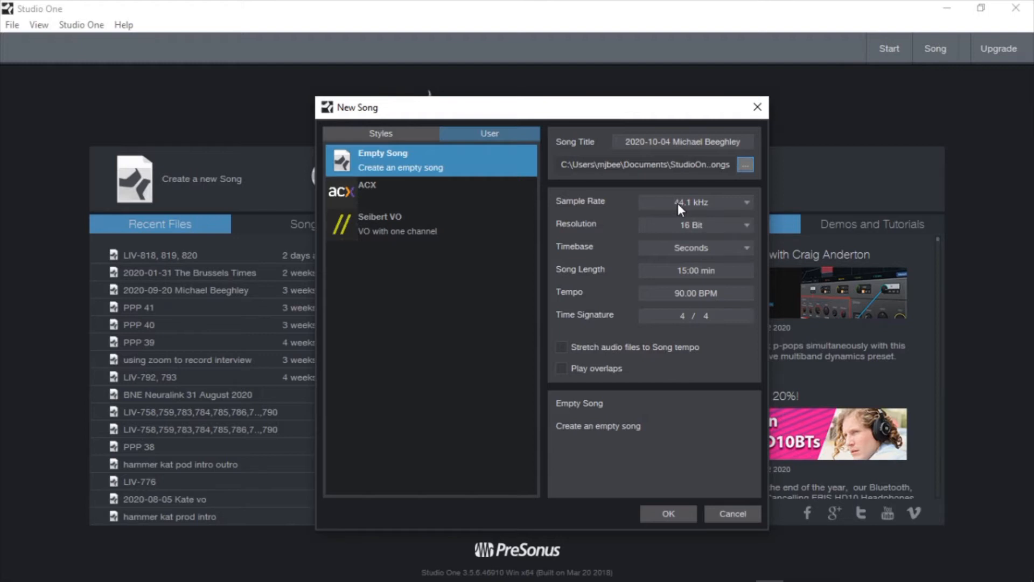
- Check the sample rate and resolution options for the new song, keeping 44.1 kHz and 16 Bit
click(752, 202)
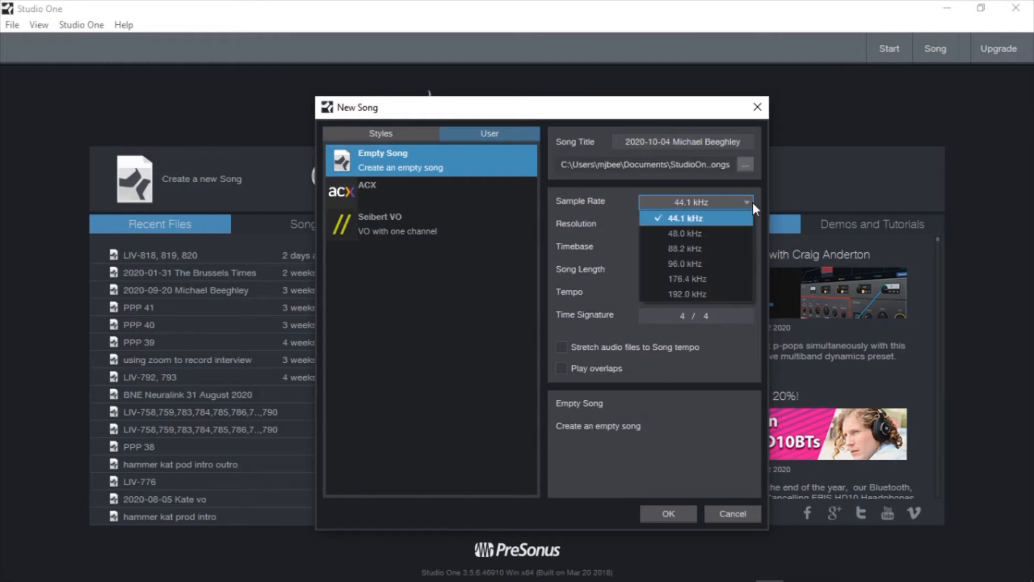
click(728, 223)
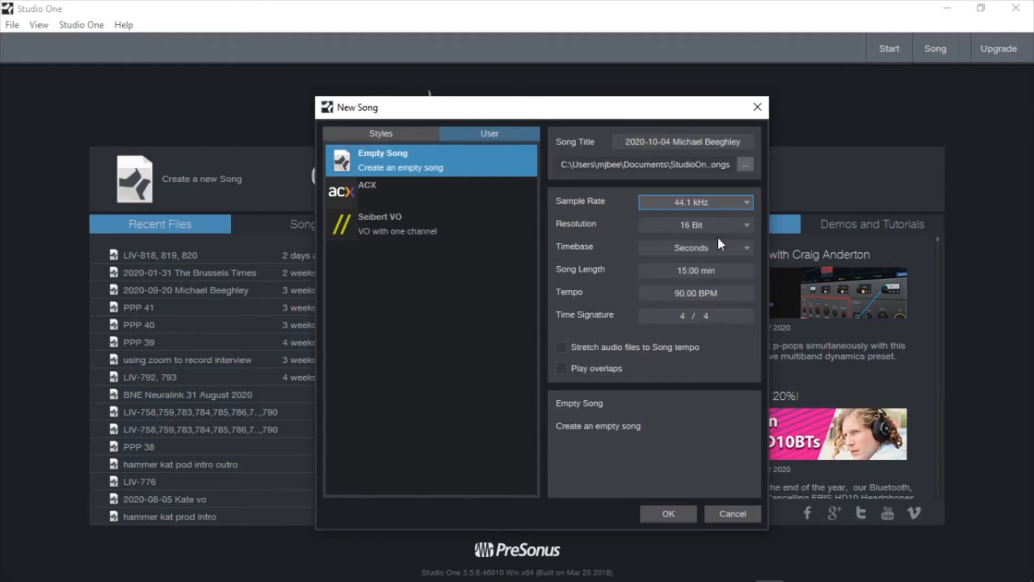
click(748, 225)
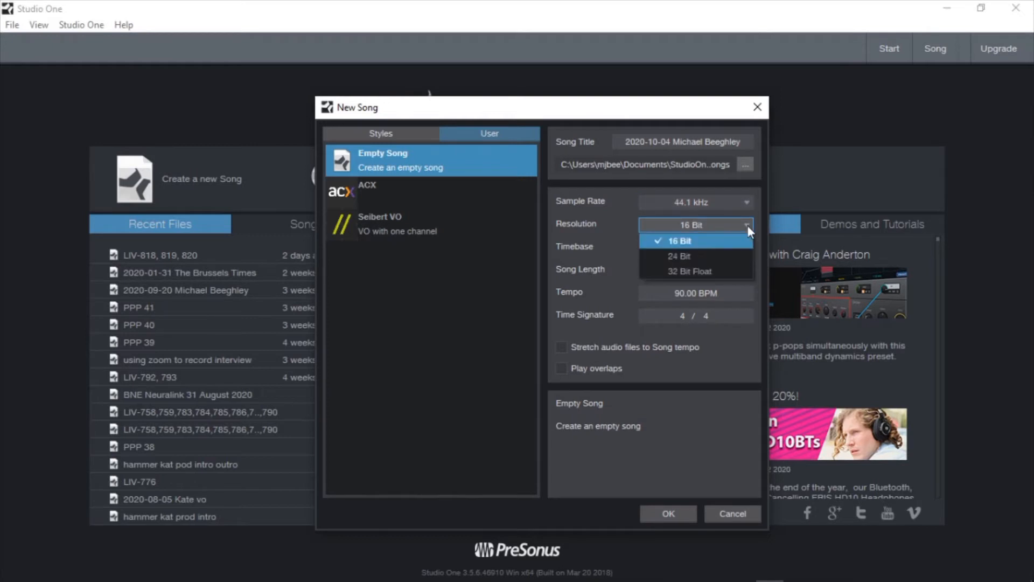
click(748, 226)
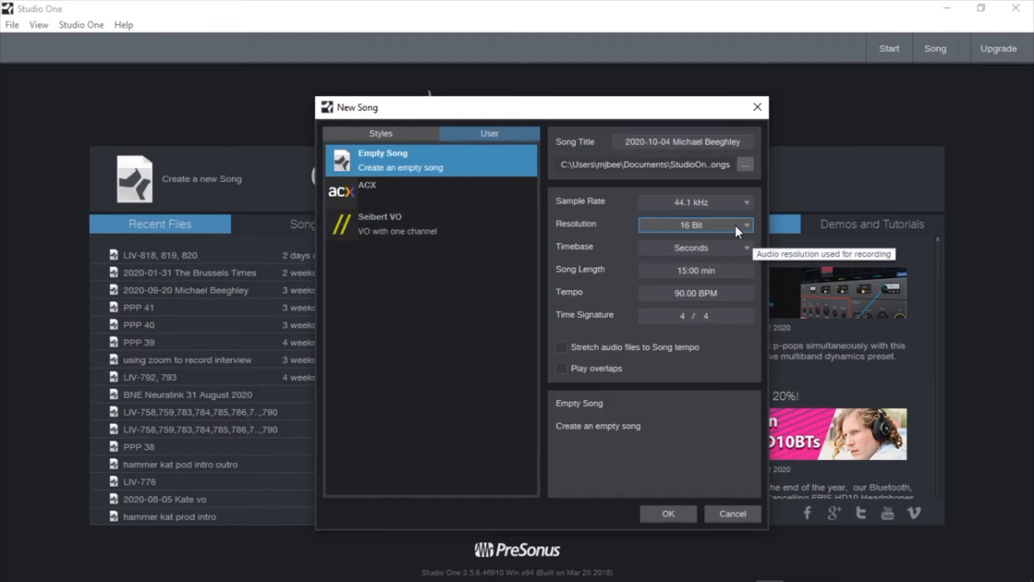
- Try the Bars and Frames timebases for the new song and set it back to Seconds
click(739, 250)
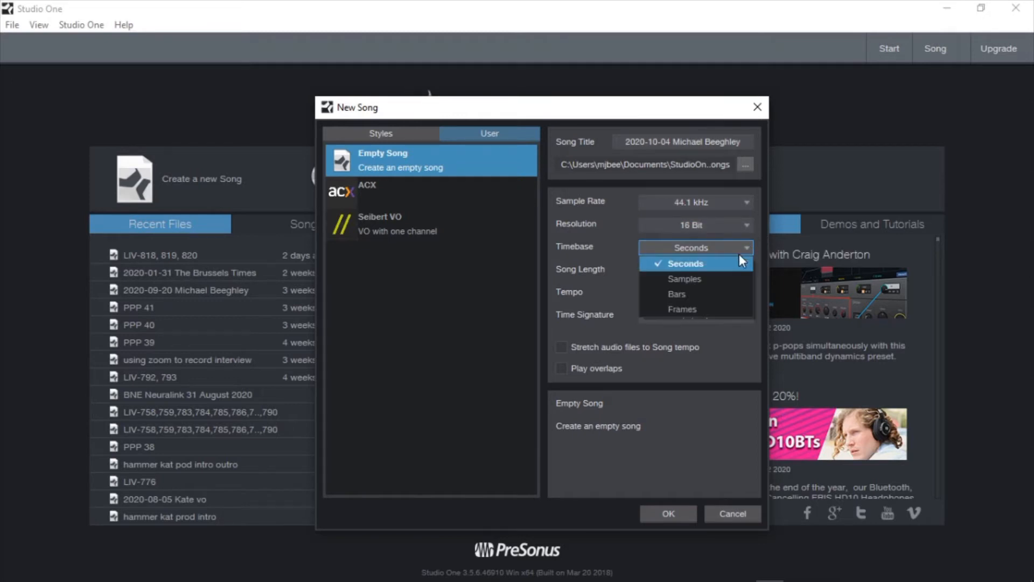
click(706, 292)
click(707, 255)
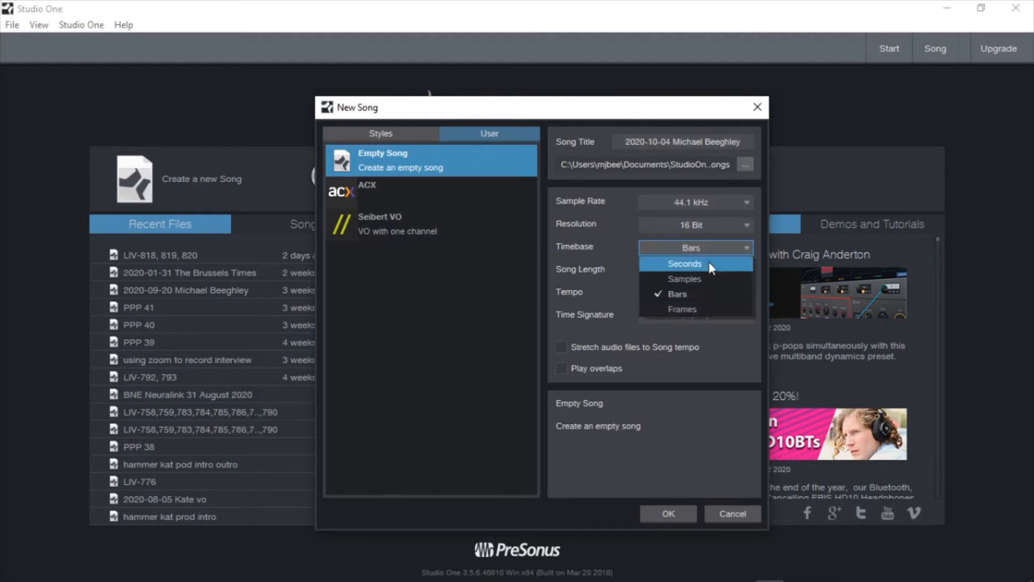
click(709, 309)
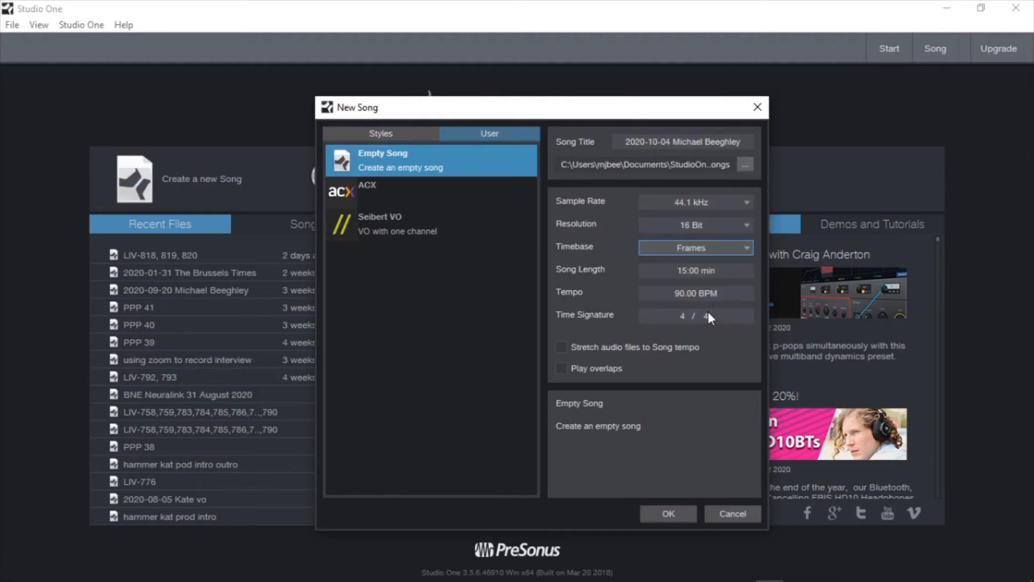
click(709, 250)
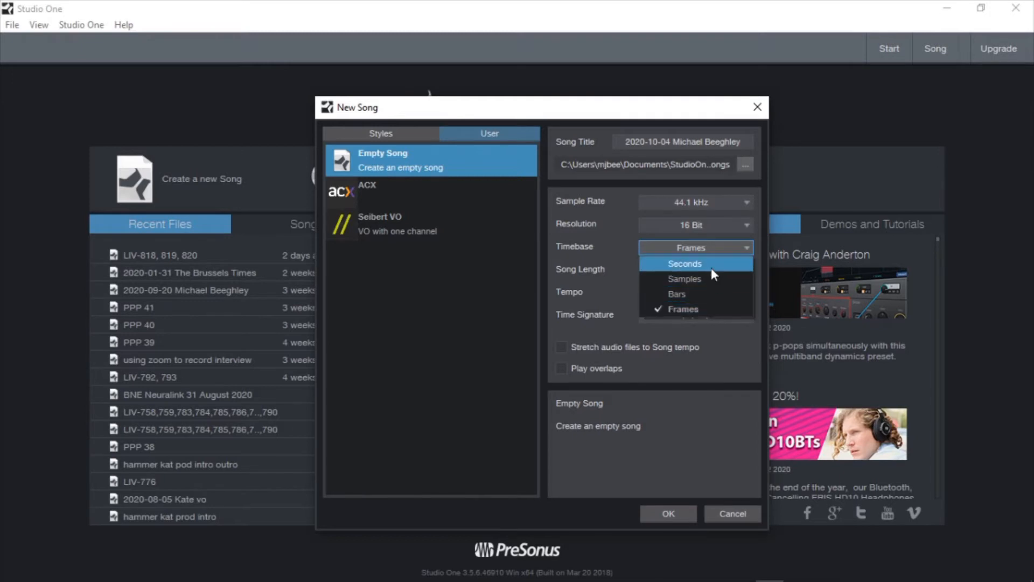
key(Escape)
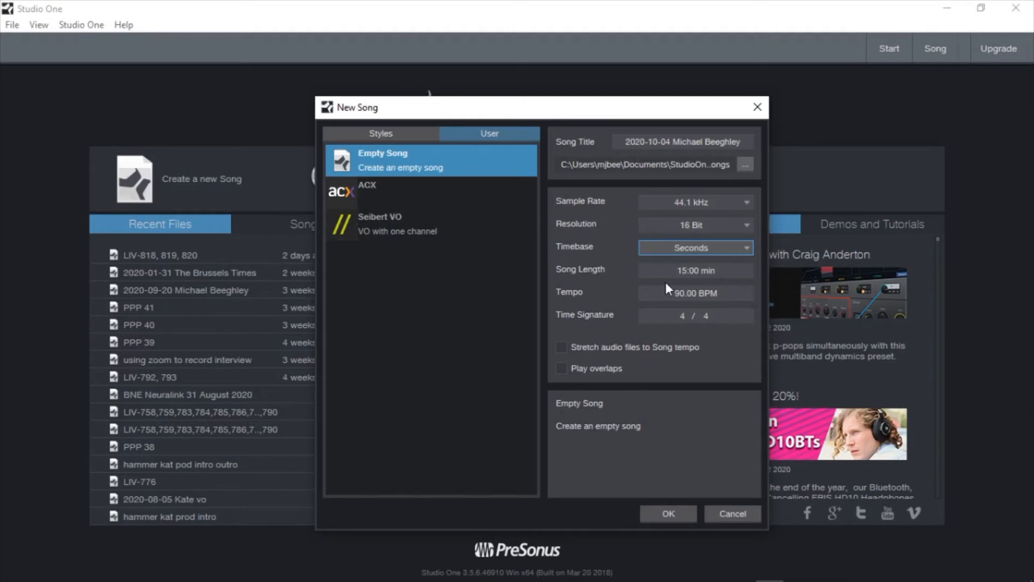
- Set the song length to 5:00 min and create the empty song
click(686, 272)
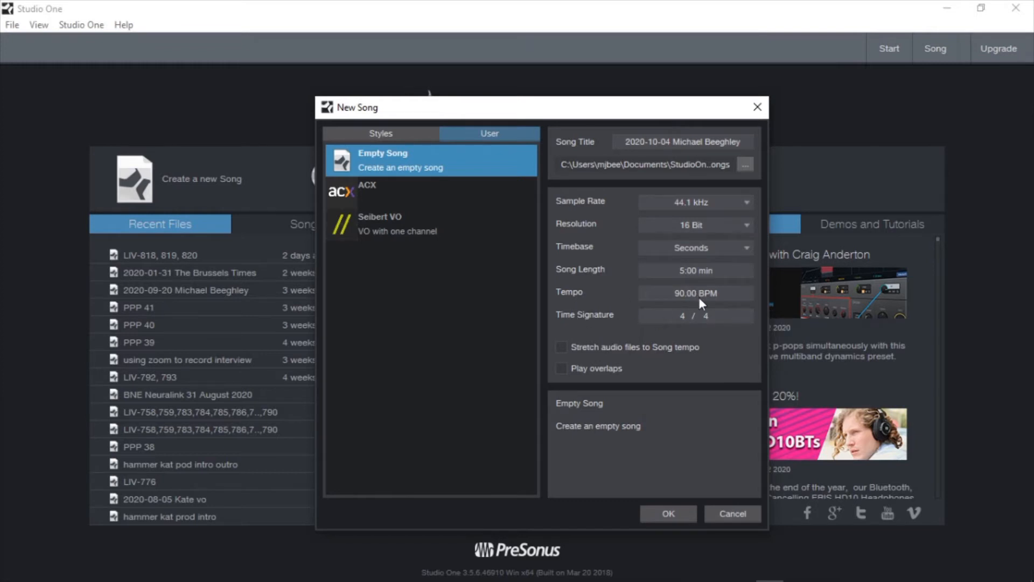
click(704, 317)
click(652, 350)
click(684, 289)
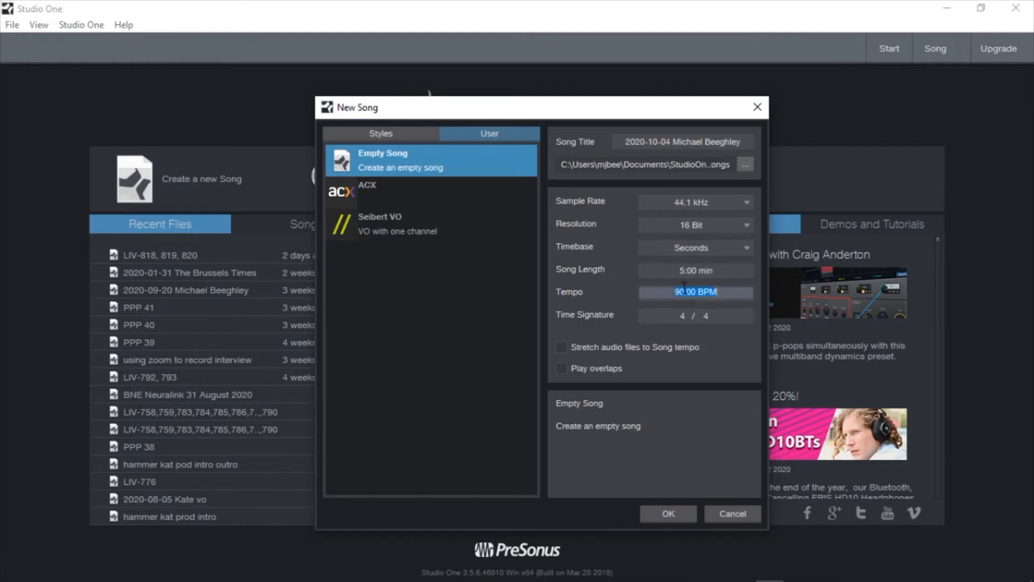
click(616, 290)
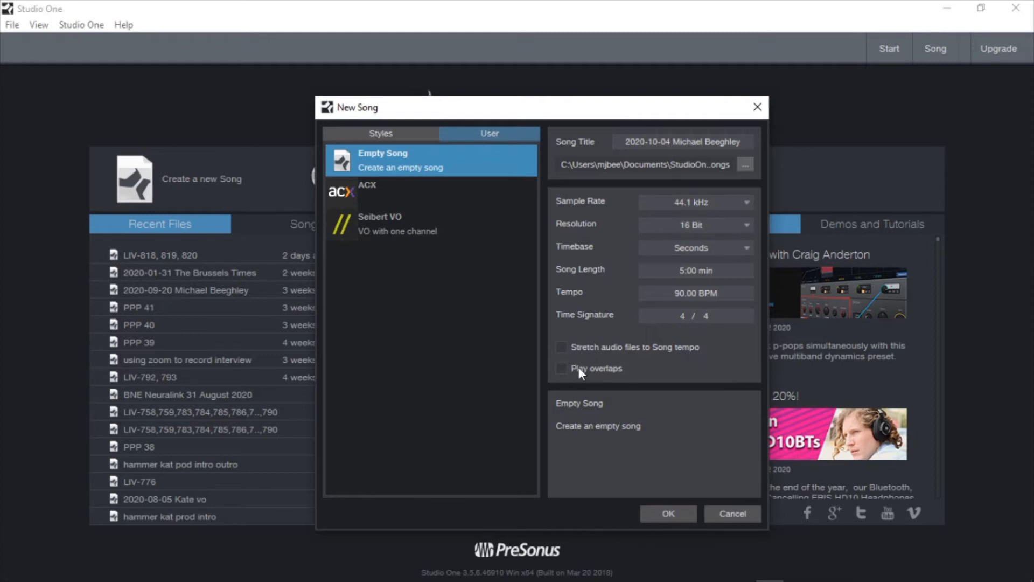
click(670, 513)
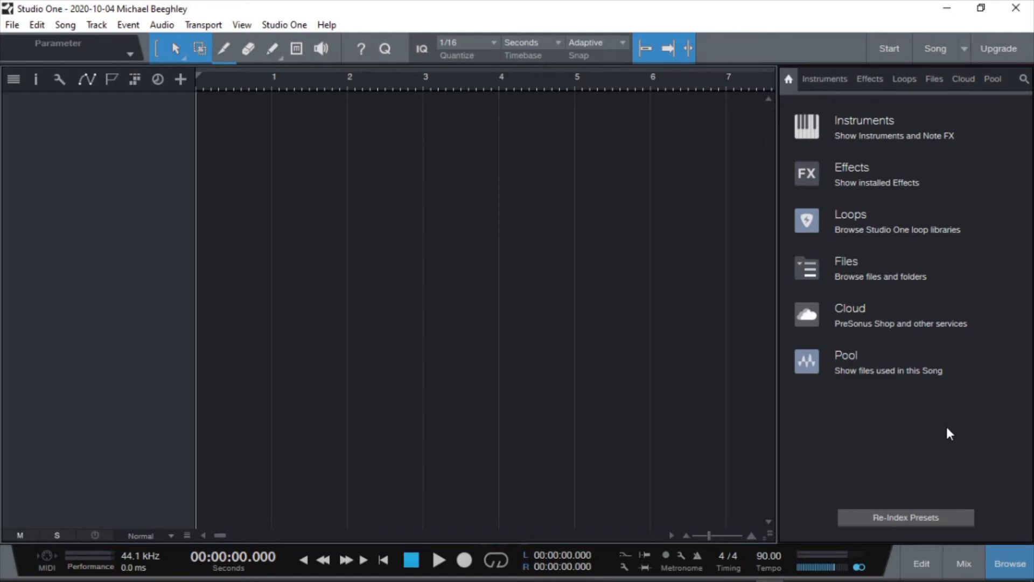
- Hide the browser beside the arrangement and add a mono audio track
click(1030, 568)
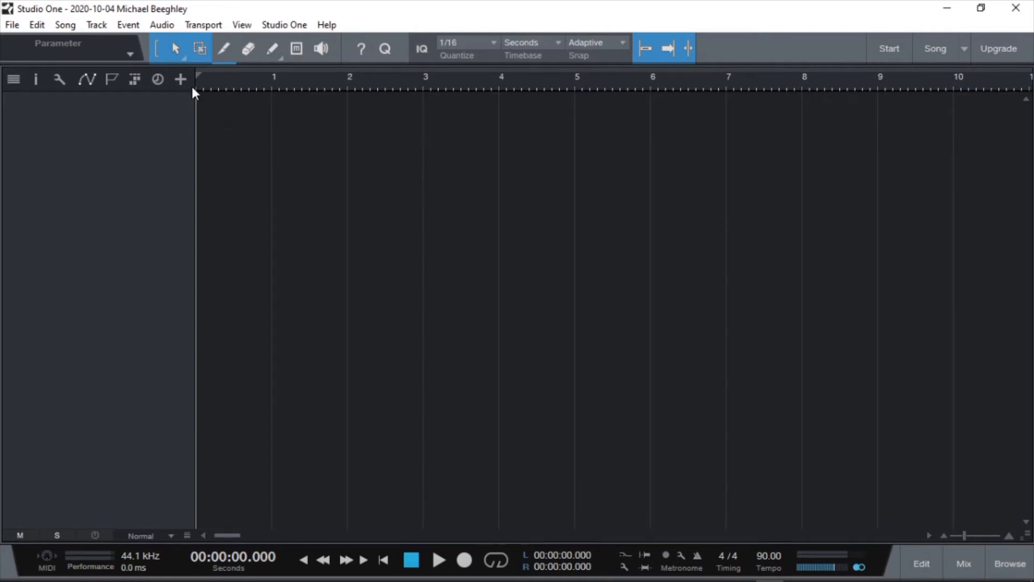
click(97, 25)
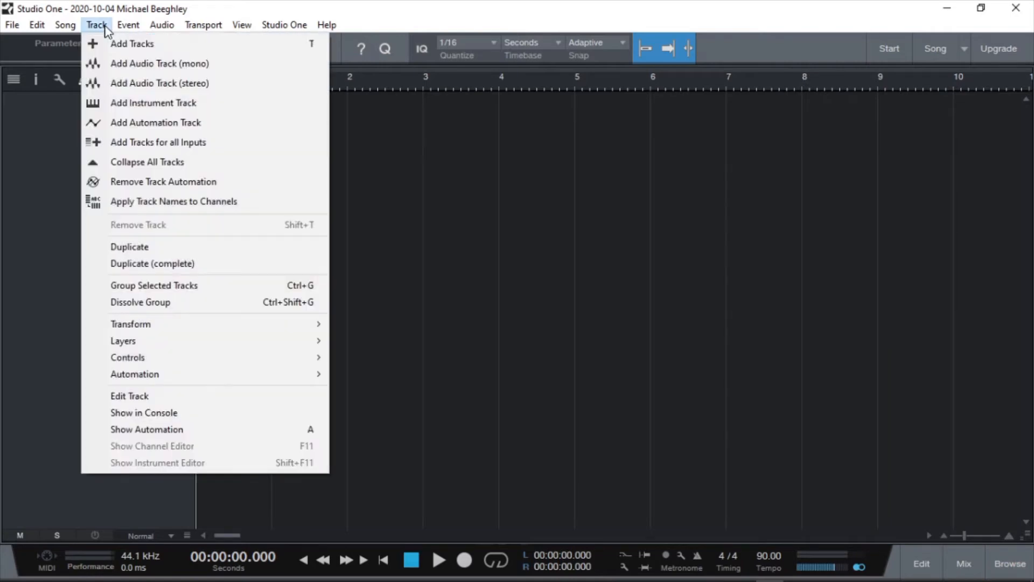
click(129, 65)
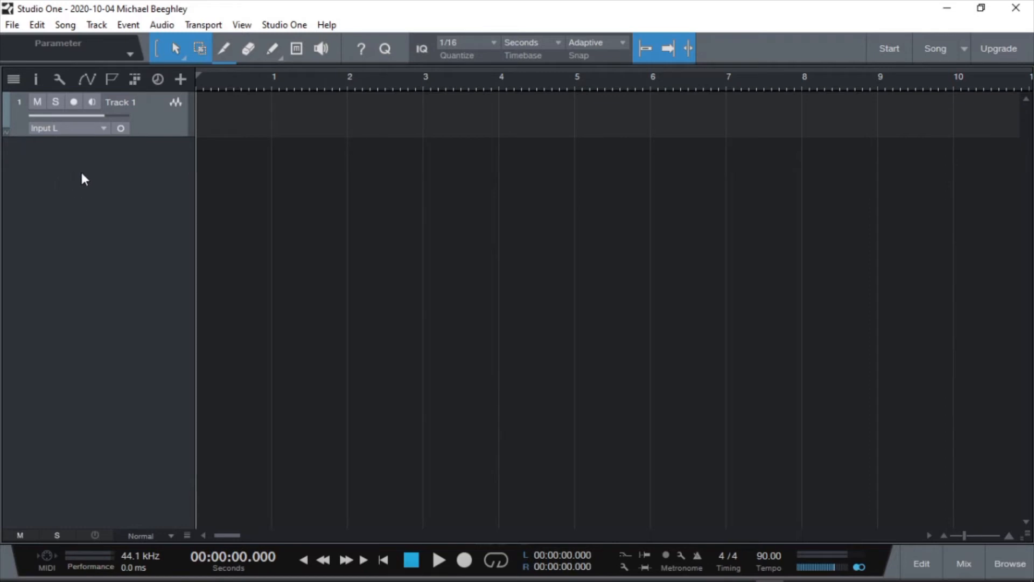
- Arm Track 1 for recording and record a voice take of about 12 seconds on it
click(75, 104)
click(96, 105)
click(95, 106)
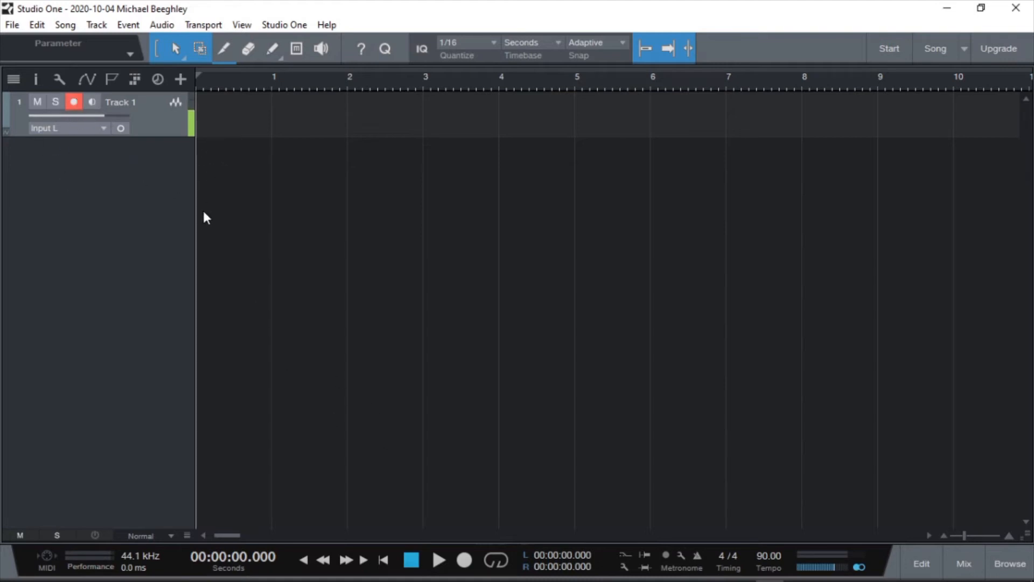
click(465, 560)
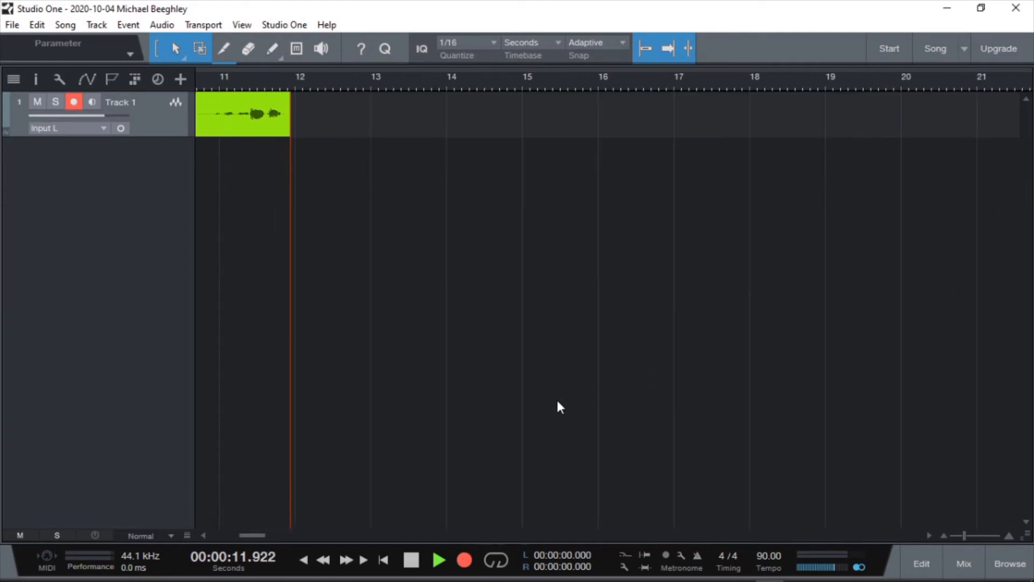
key(space)
click(419, 560)
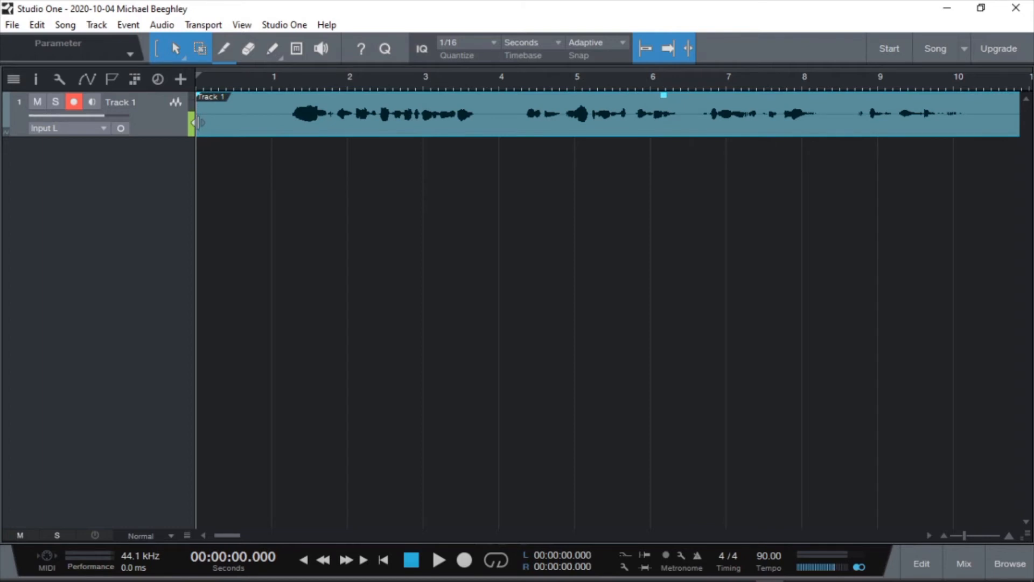
- Remove about the first 1.1 seconds of the Track 1 clip, closing the gap at the start, and turn off grid snapping
drag(196, 123, 279, 123)
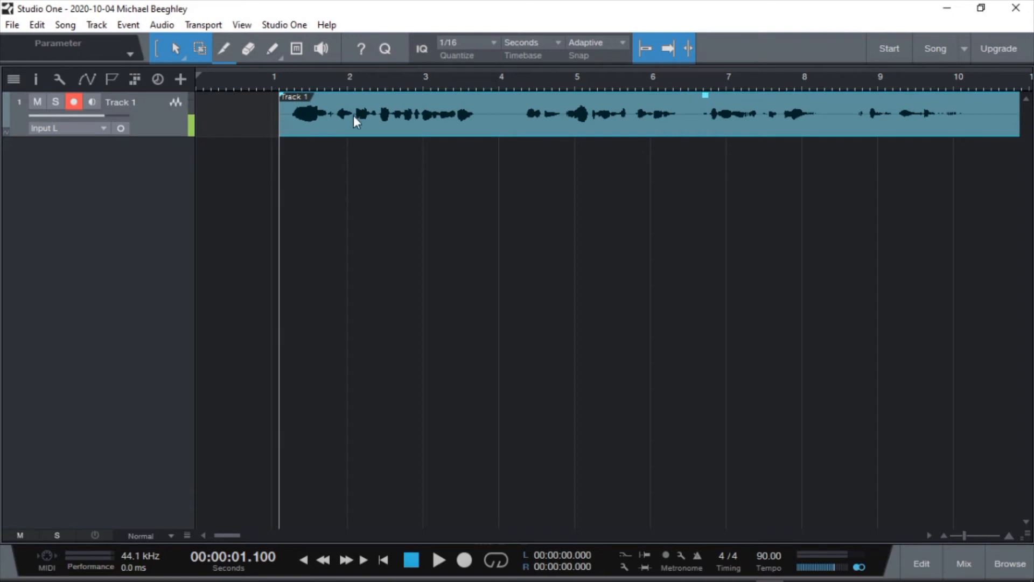
drag(364, 127, 278, 130)
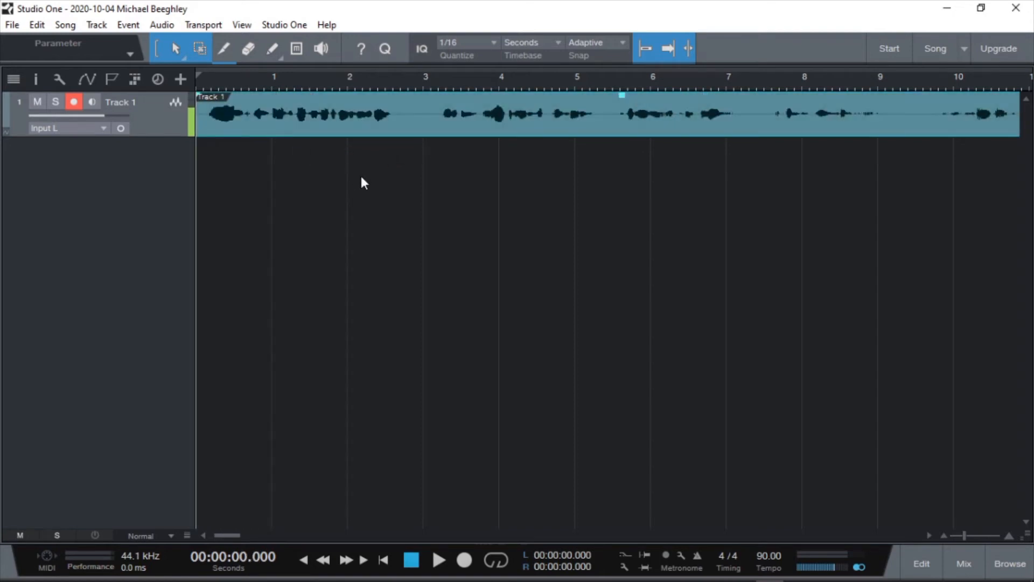
click(647, 52)
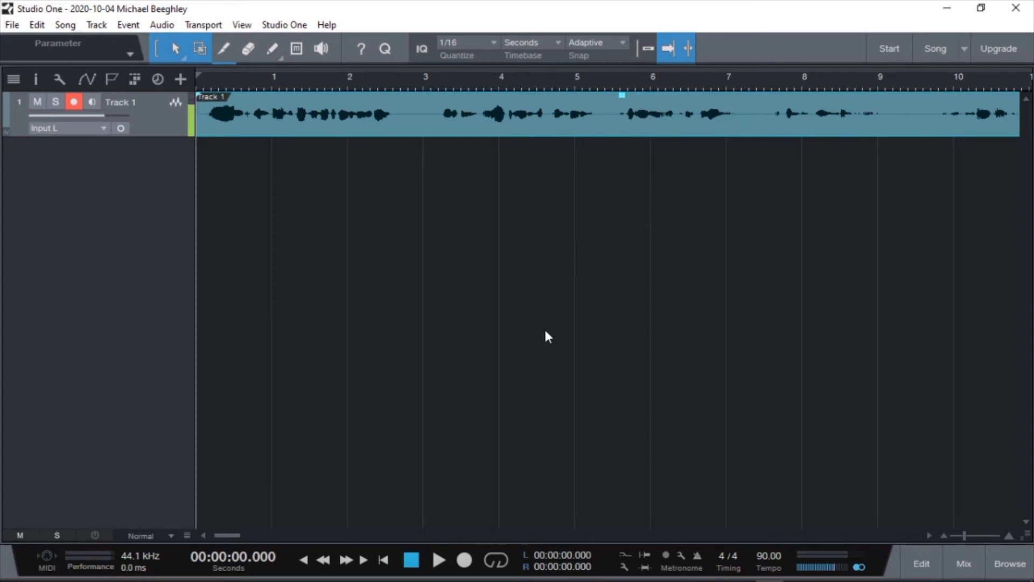
- Play the end of the recorded clip from about 9.9 seconds and return the playhead to the song start
click(950, 81)
key(space)
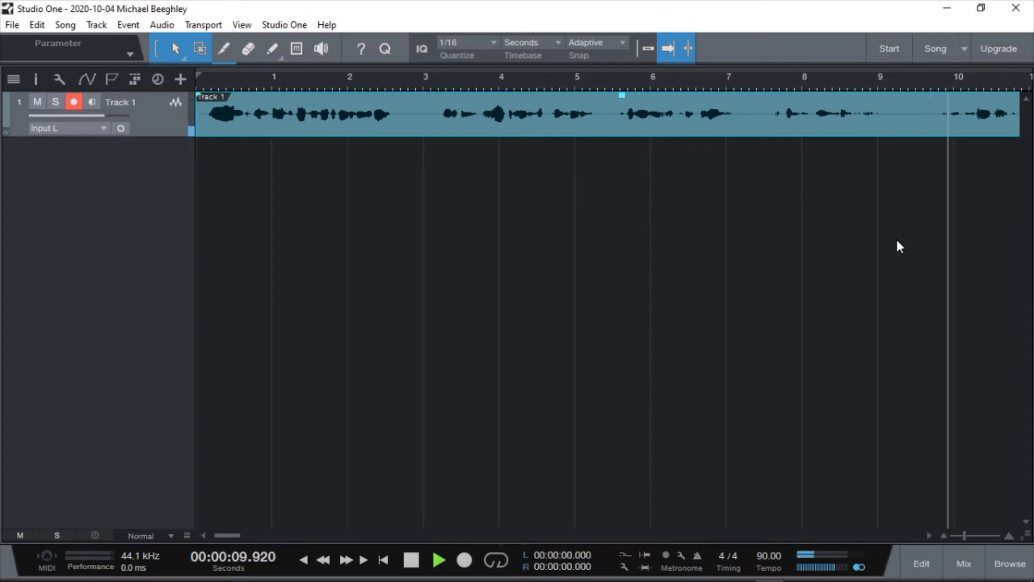
key(space)
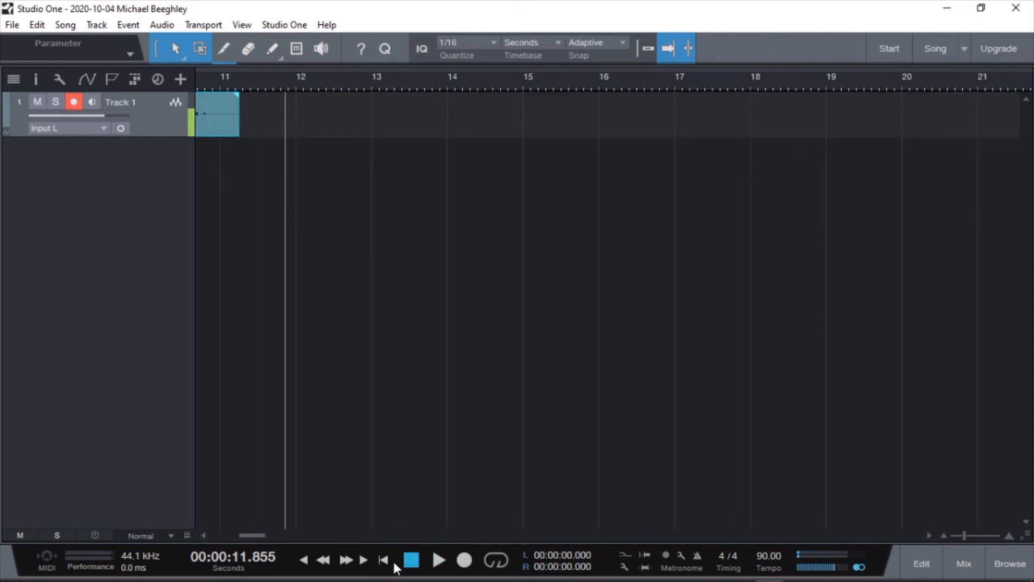
click(384, 560)
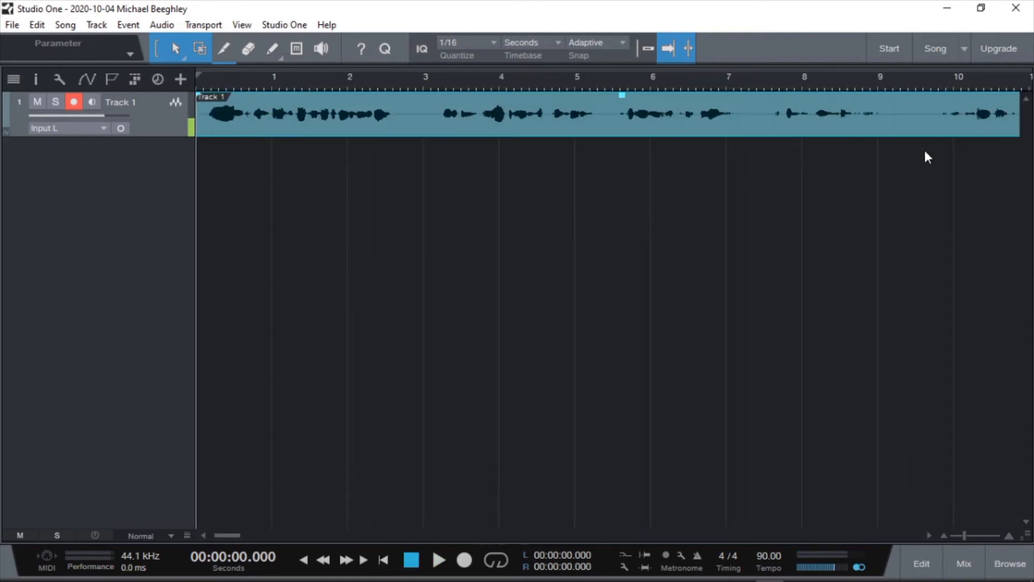
- Turn off autoscroll and play the end of the clip from about 9.7 seconds, stopping at about 12.5 seconds
click(932, 90)
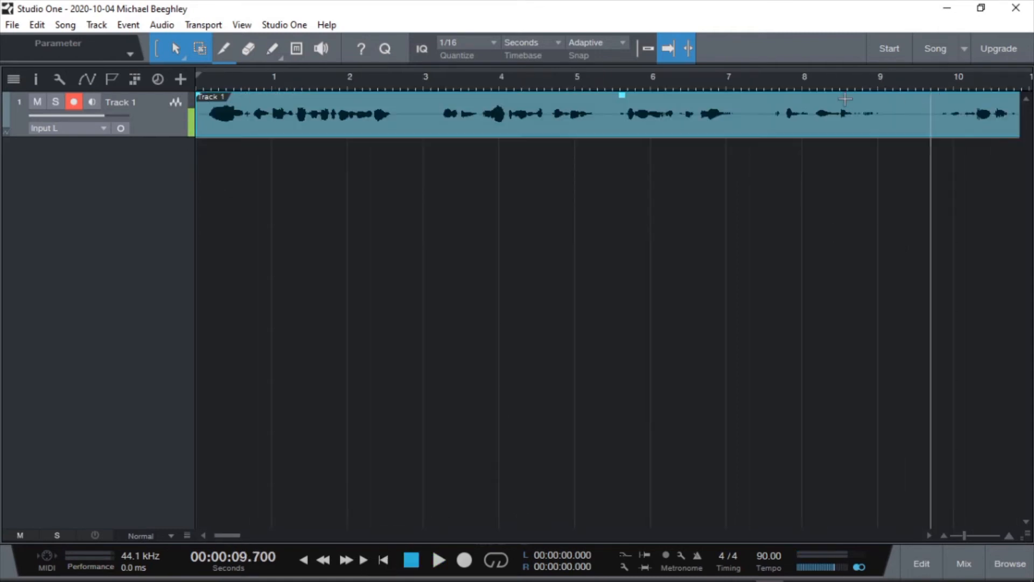
click(667, 49)
key(space)
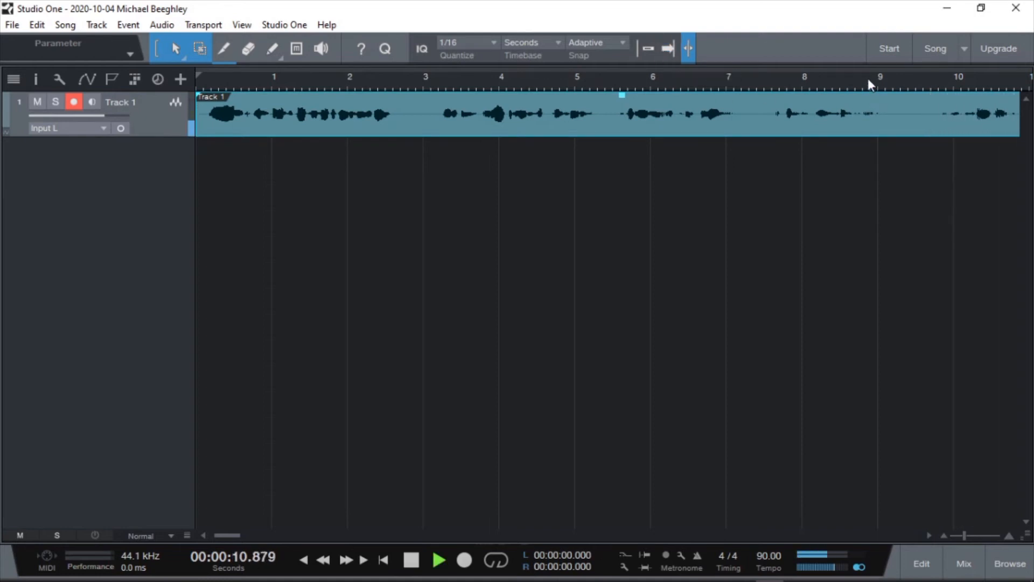
key(space)
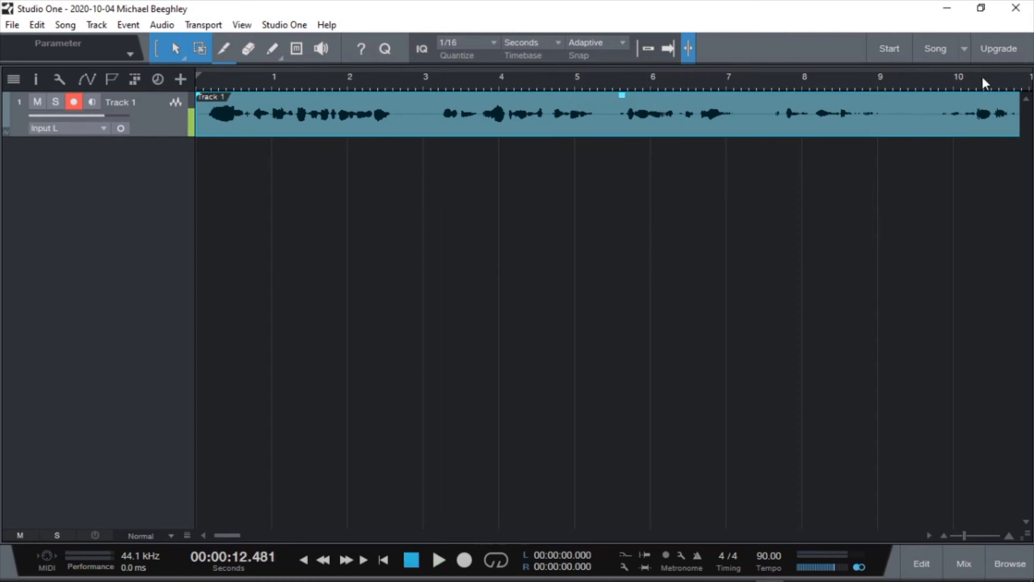
- Turn autoscroll back on and return the playhead to the song start
drag(233, 535, 43, 516)
click(667, 48)
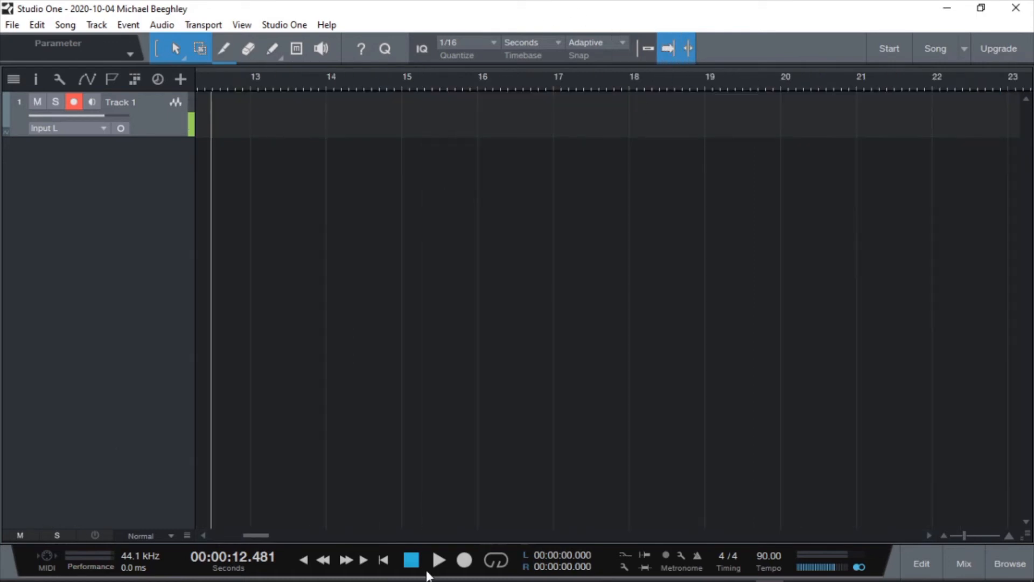
click(383, 560)
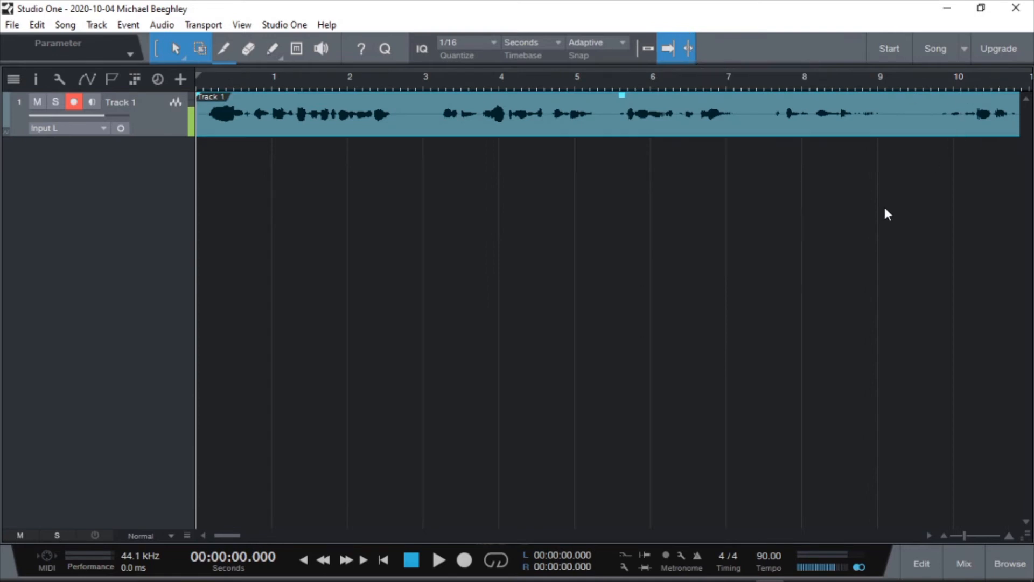
- Place the playhead at several points on the timeline, including about 1:17.6, 40.3 and 17.8 seconds, and return it to the song start
scroll(885, 209, down, 3)
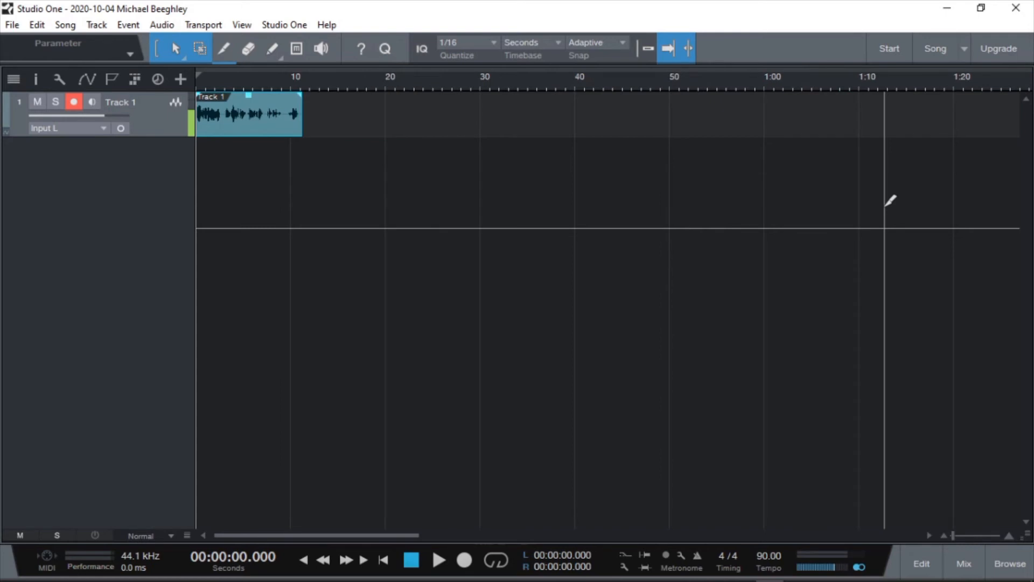
click(267, 81)
click(931, 82)
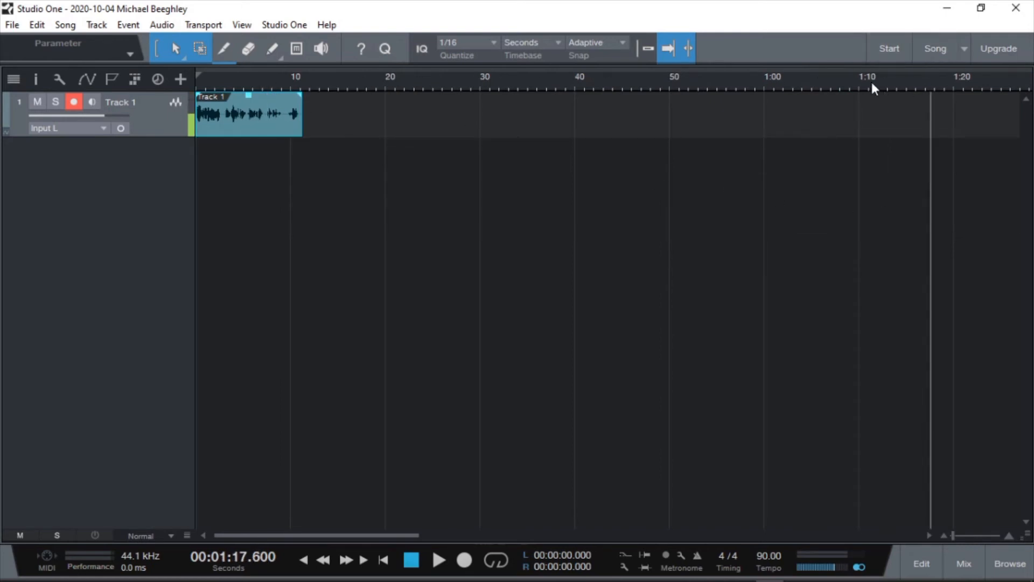
click(490, 84)
click(577, 83)
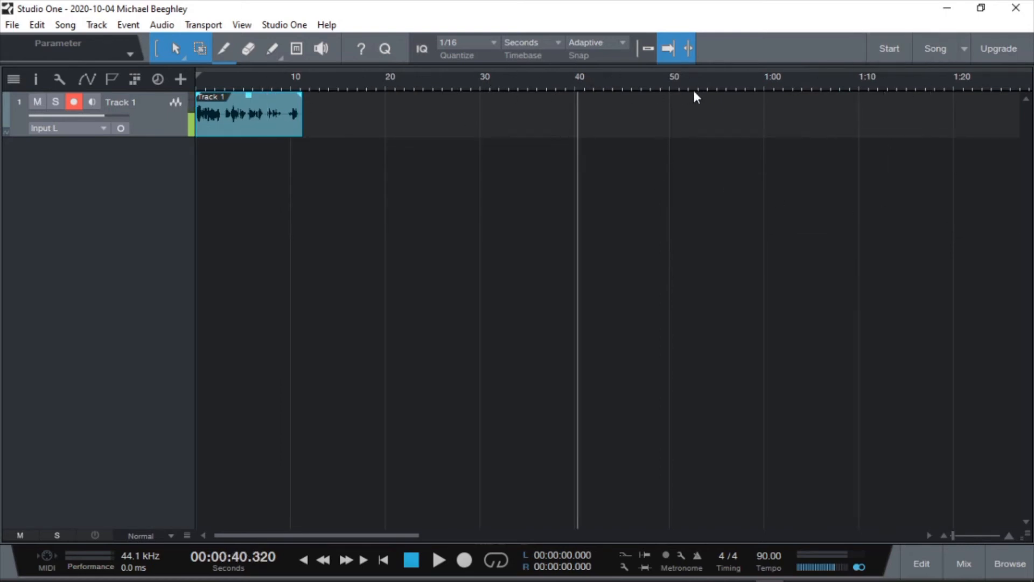
click(694, 90)
click(397, 86)
click(365, 85)
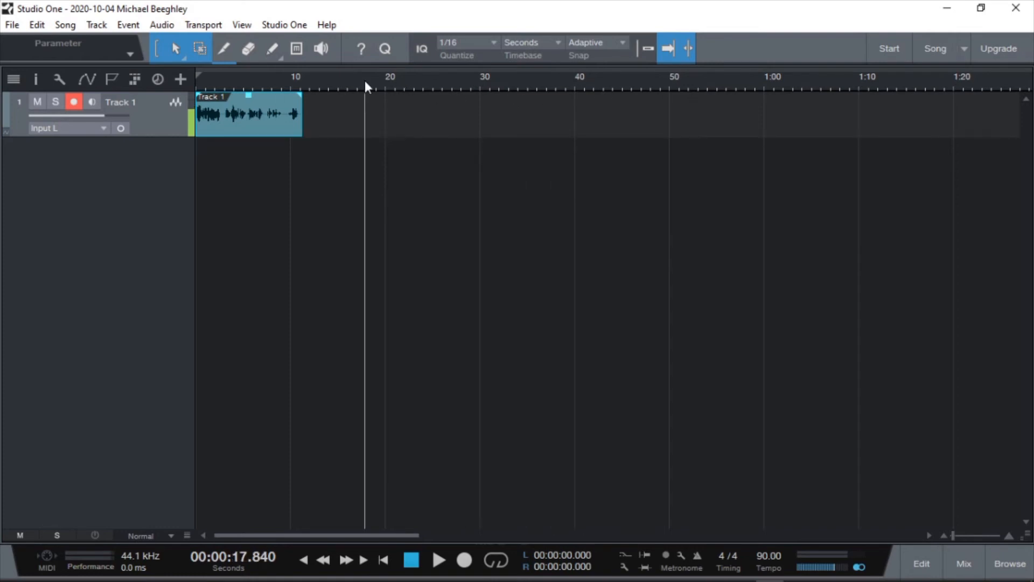
click(689, 50)
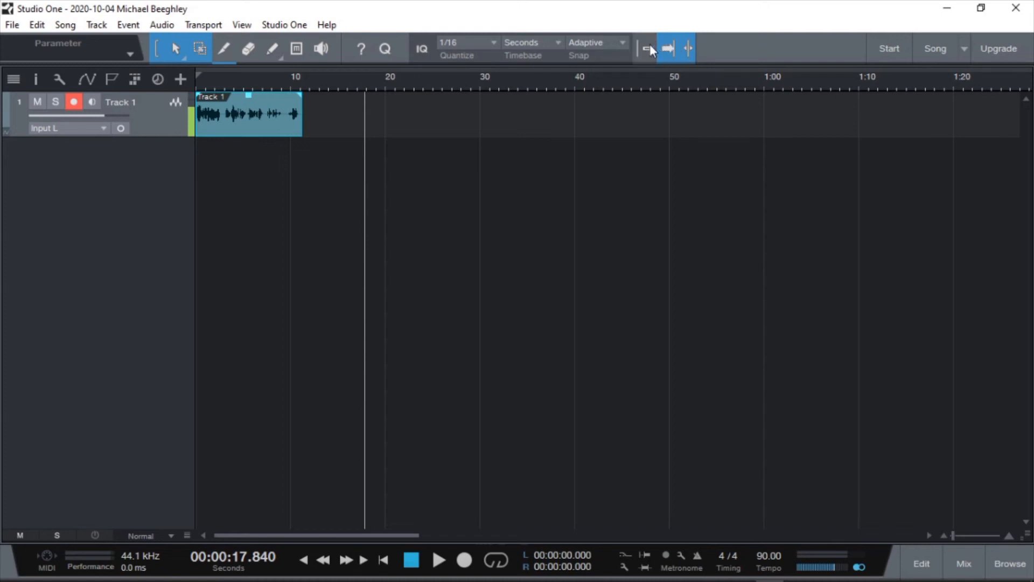
click(232, 79)
key(KP_Subtract)
key(KP_Subtract)
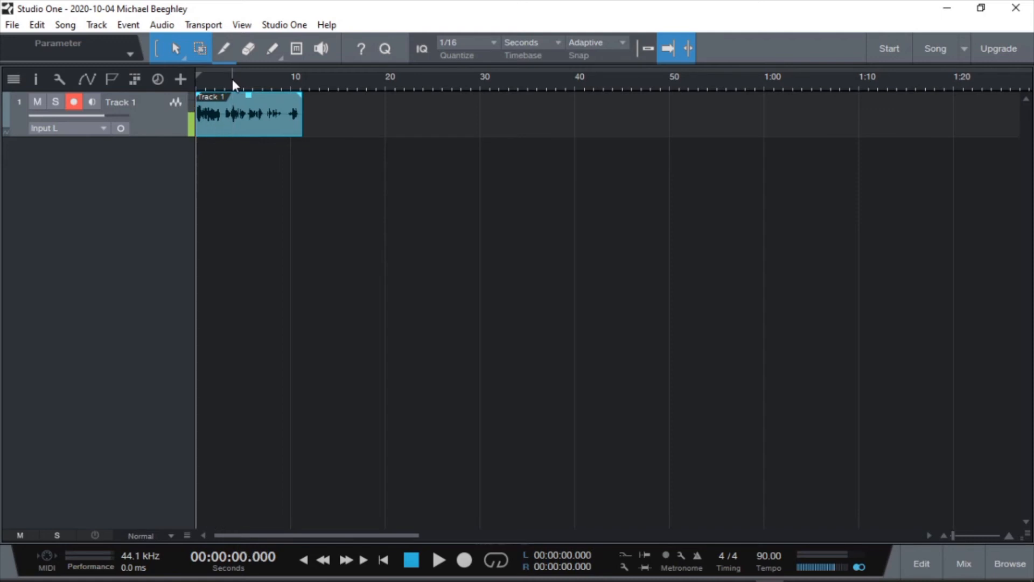
- Zoom the timeline until the clip fills the arrangement, and try zooming out one level and back in
key(z)
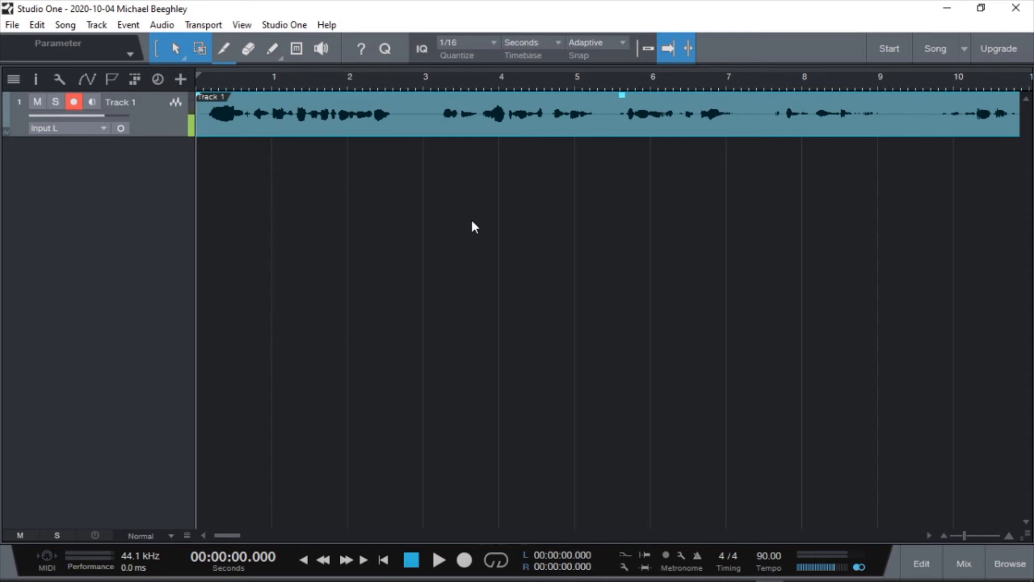
scroll(472, 222, down, 2)
scroll(472, 221, up, 3)
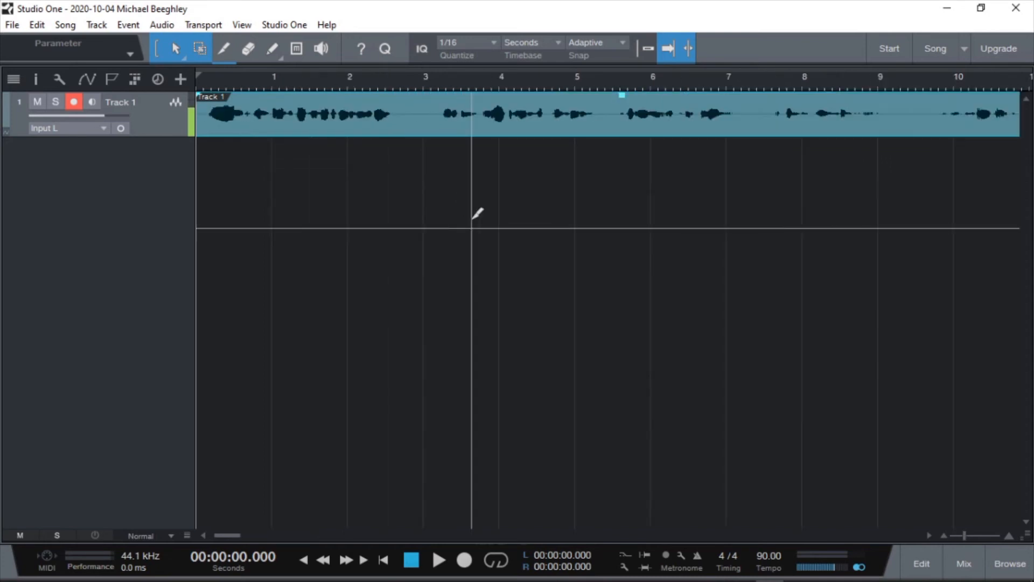
scroll(472, 226, down, 2)
scroll(472, 227, up, 1)
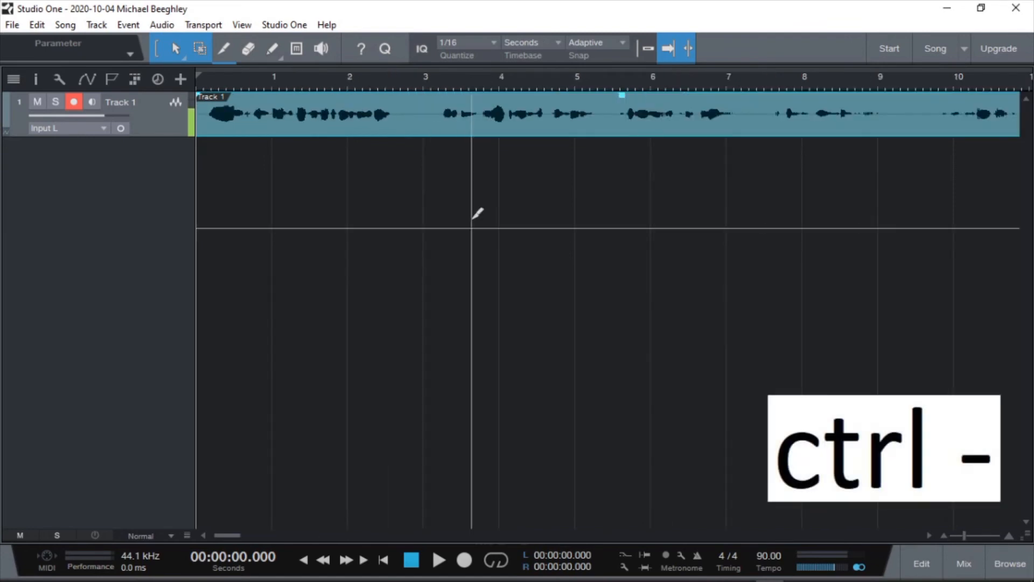
key(ctrl+minus)
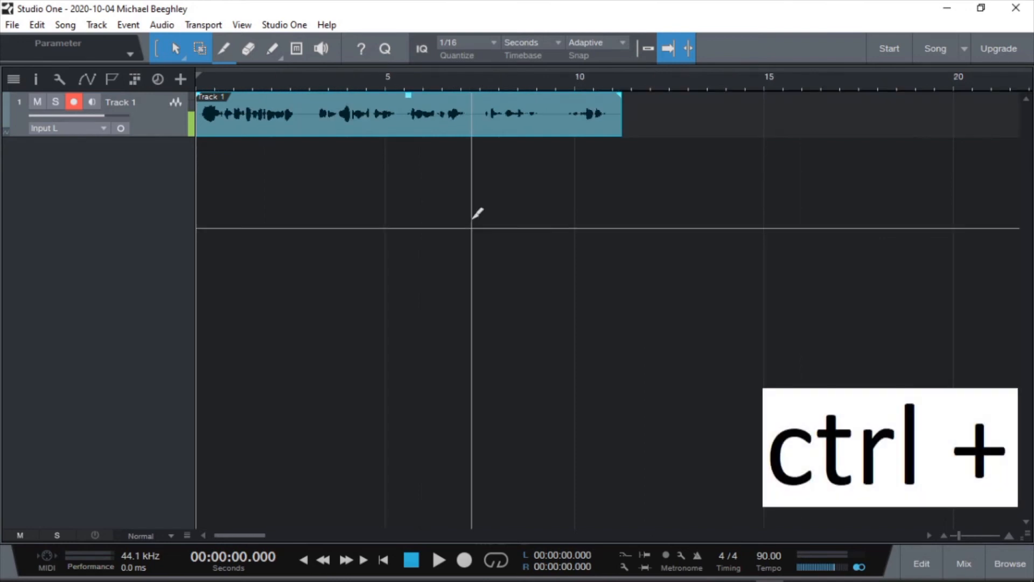
key(ctrl+plus)
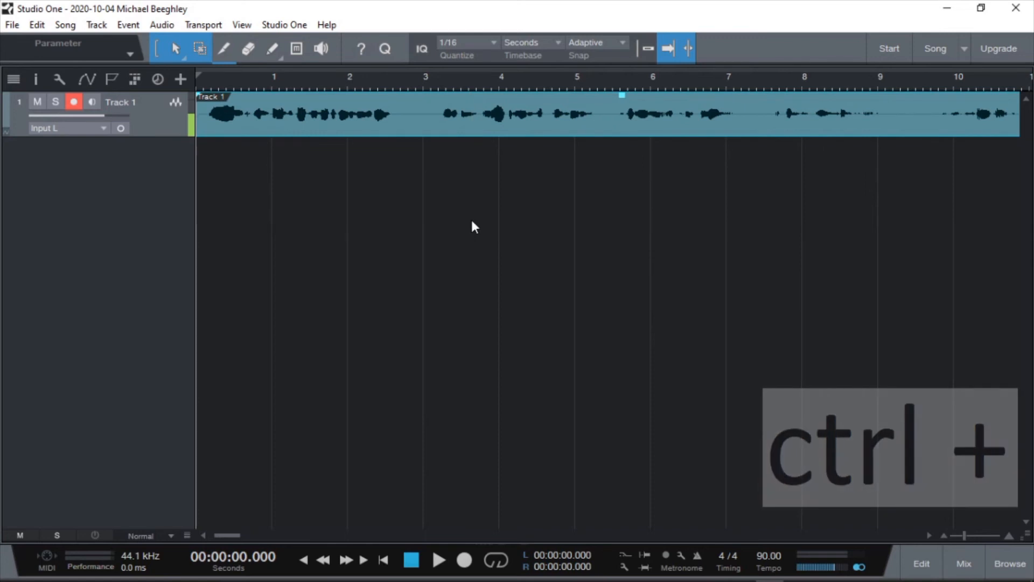
- Try splitting the Track 1 clip at about 3 seconds and again at about 2.9 seconds, undoing each split
ctrl+click(423, 109)
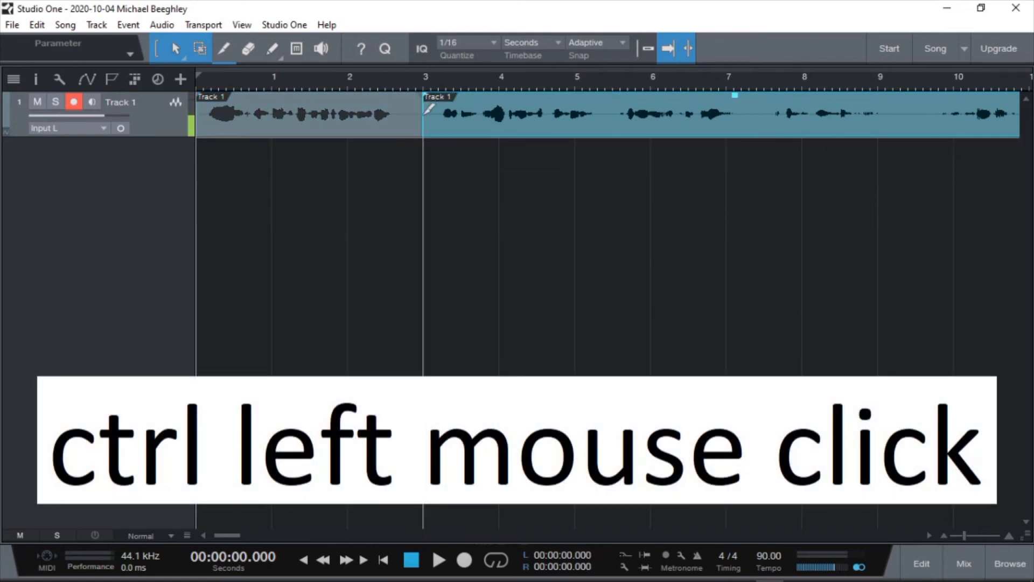
key(ctrl+z)
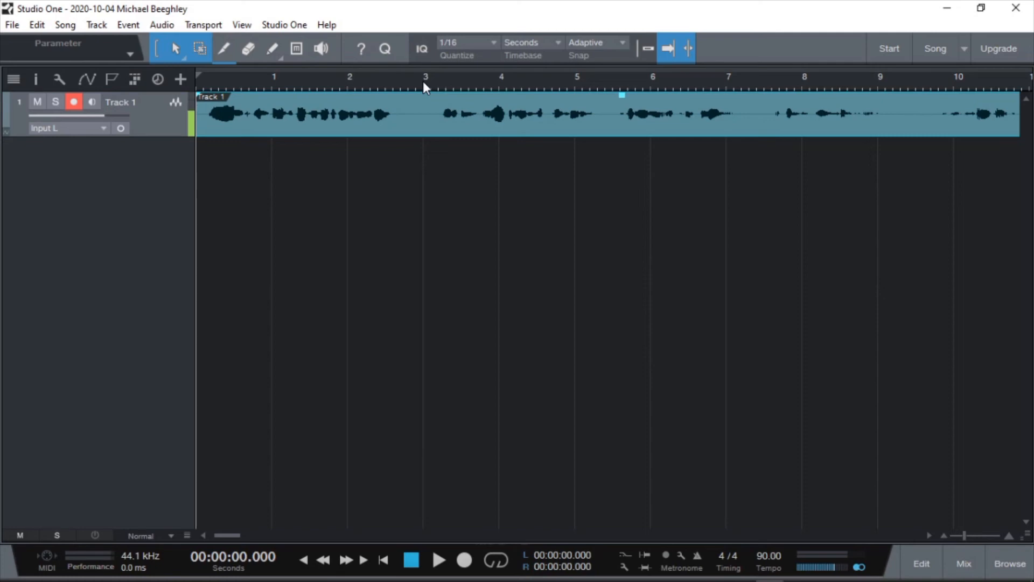
key(ctrl+minus)
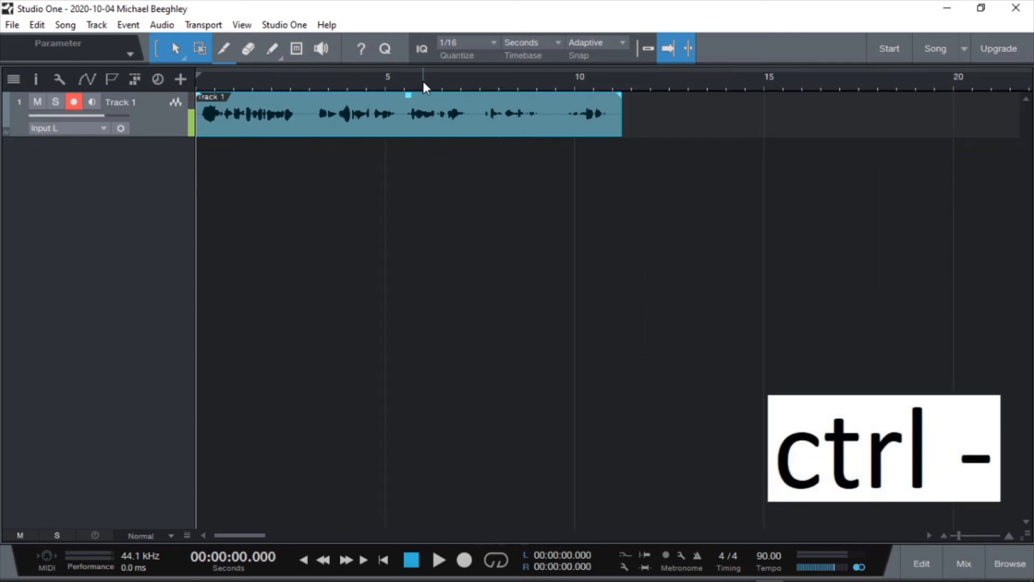
key(ctrl+plus)
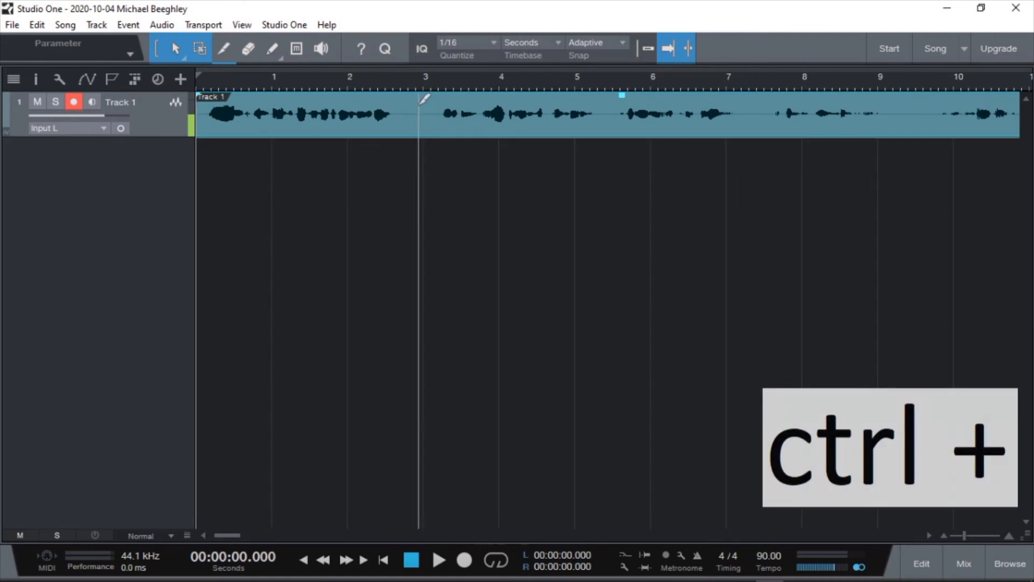
ctrl+click(420, 102)
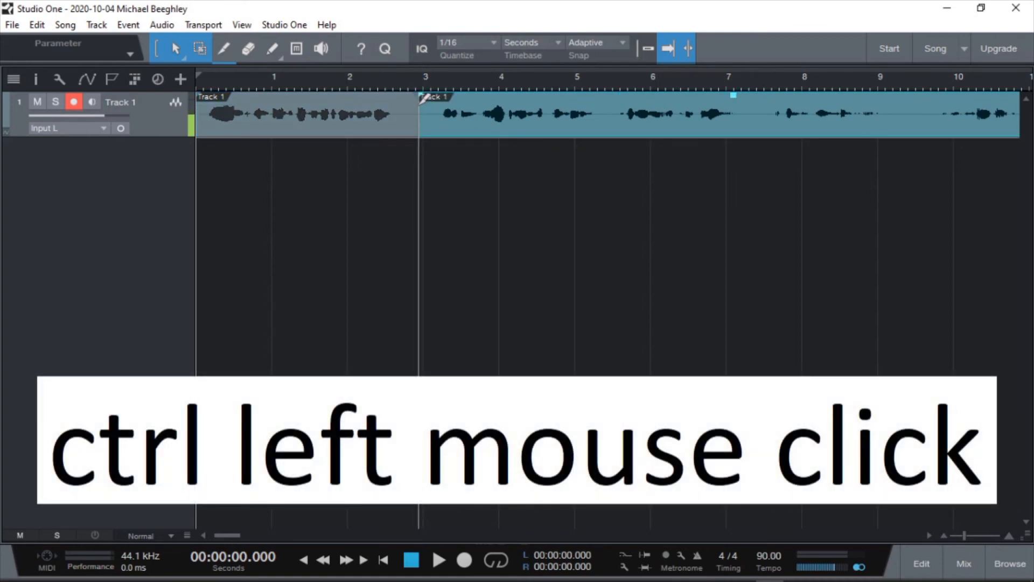
key(ctrl+z)
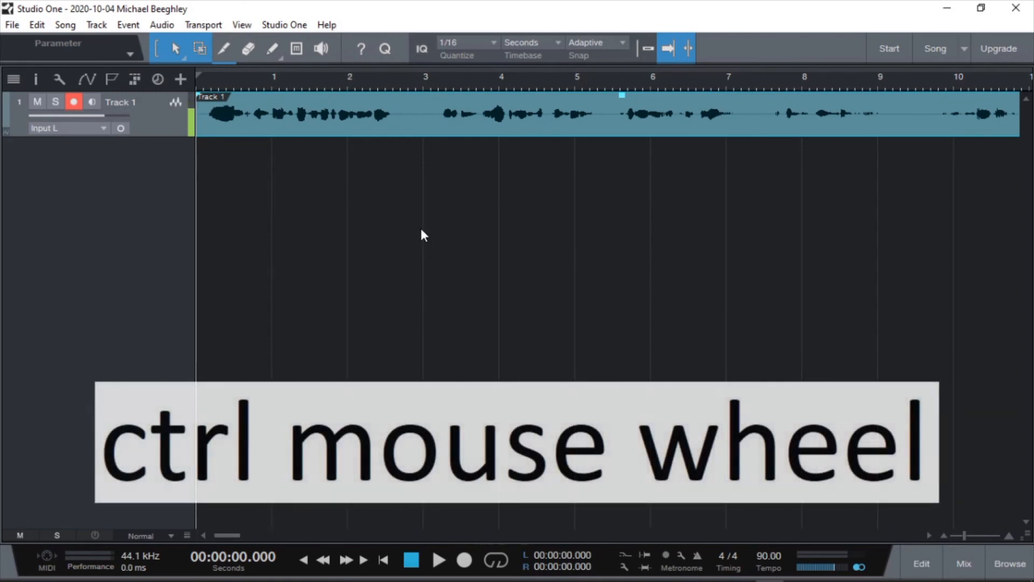
- Enlarge the track height to Large so the waveform of Track 1 is taller
scroll(419, 285, up, 2)
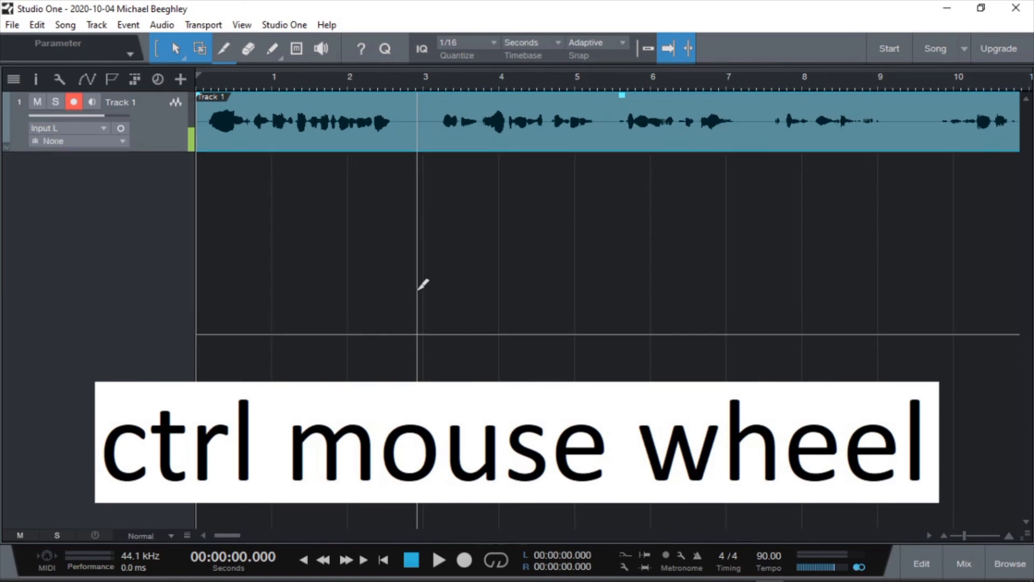
scroll(419, 288, up, 1)
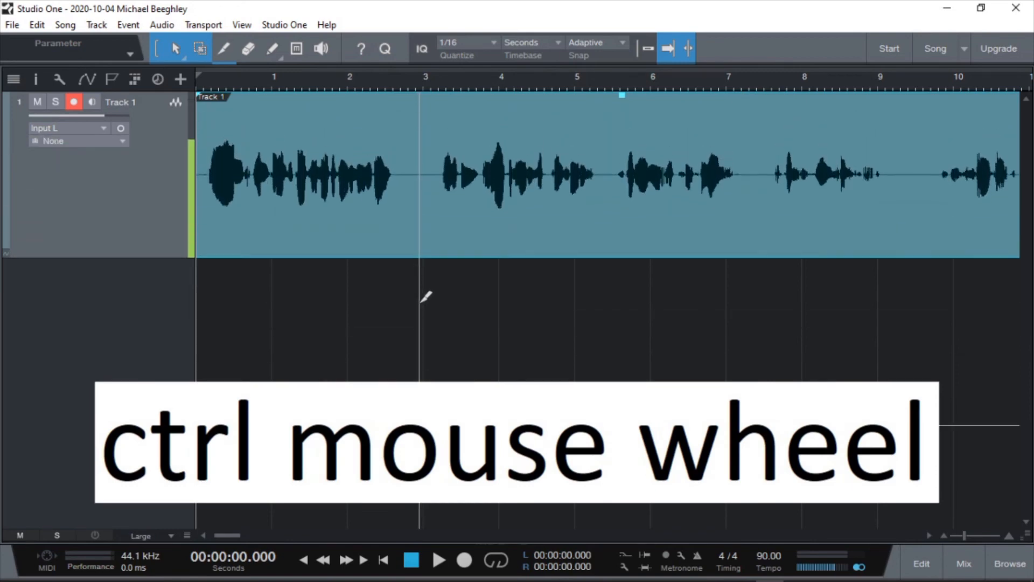
scroll(422, 299, down, 1)
scroll(418, 325, down, 1)
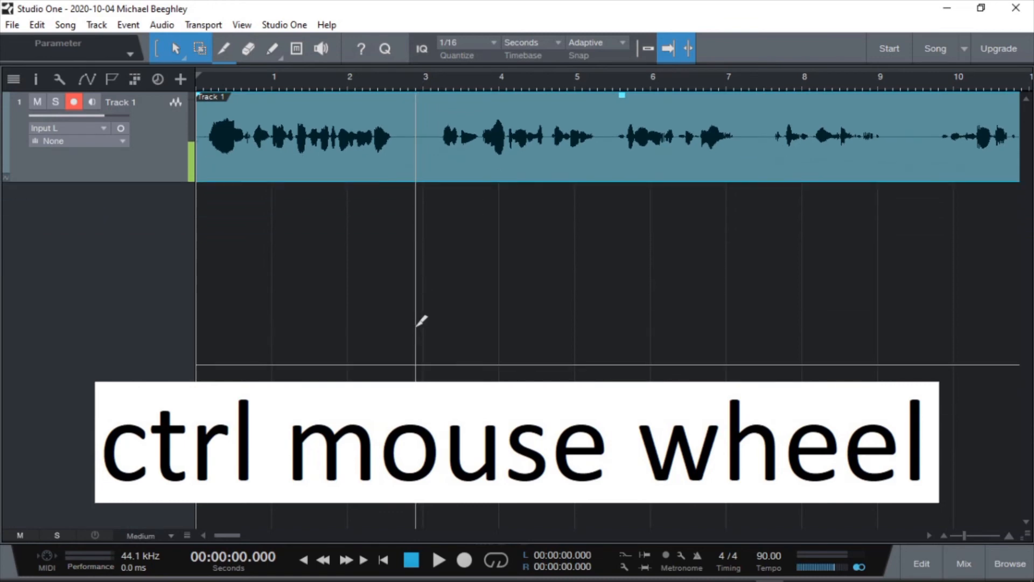
scroll(418, 325, up, 2)
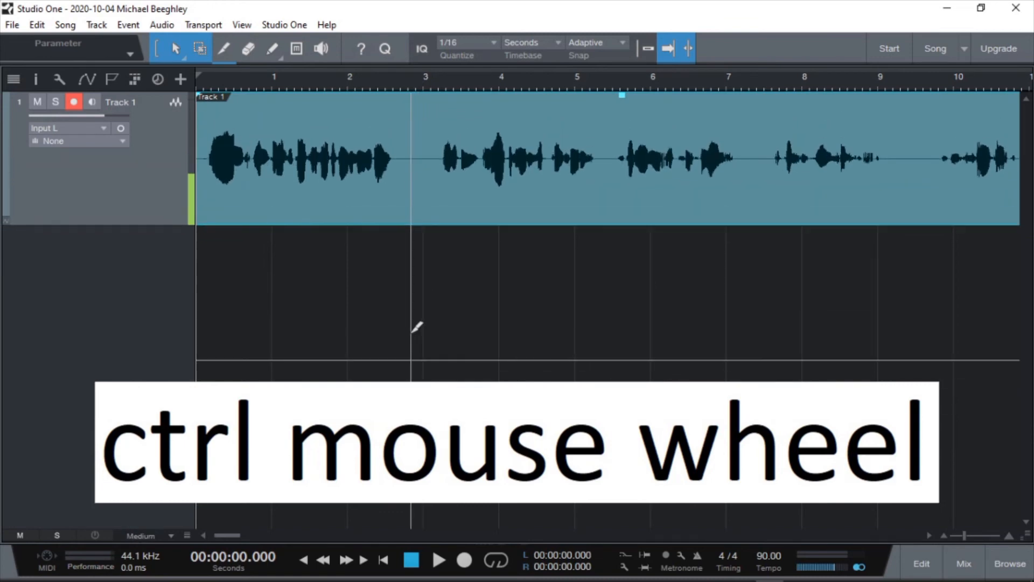
scroll(422, 356, down, 1)
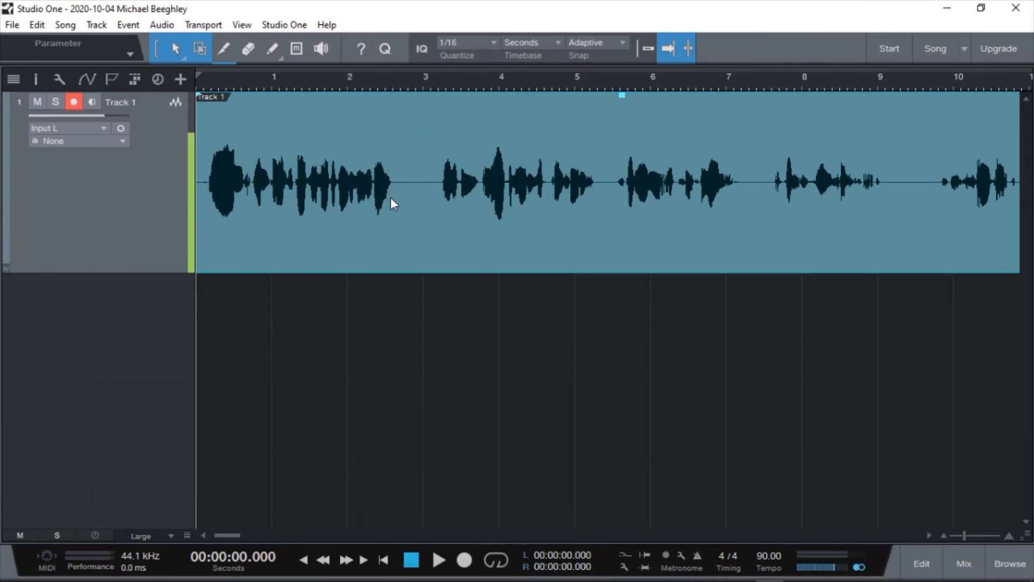
- Split the Track 1 clip in the silent gap at about 2.9 seconds
click(459, 184)
drag(409, 256, 358, 249)
click(420, 162)
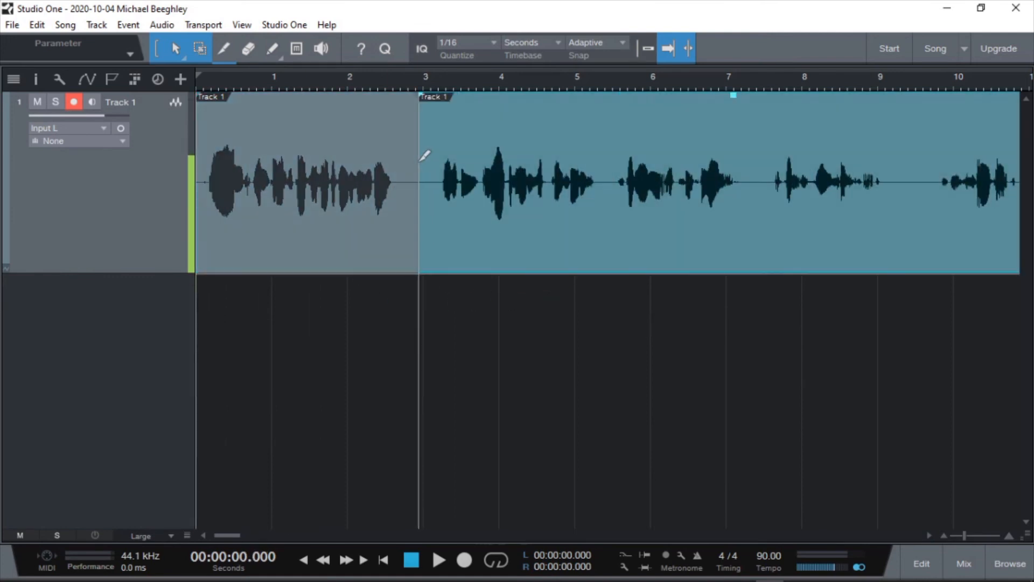
- Trim the second clip to start at about 3.15 seconds and the first to end at about 2.69 seconds, with short fades at both edges
drag(420, 186, 433, 186)
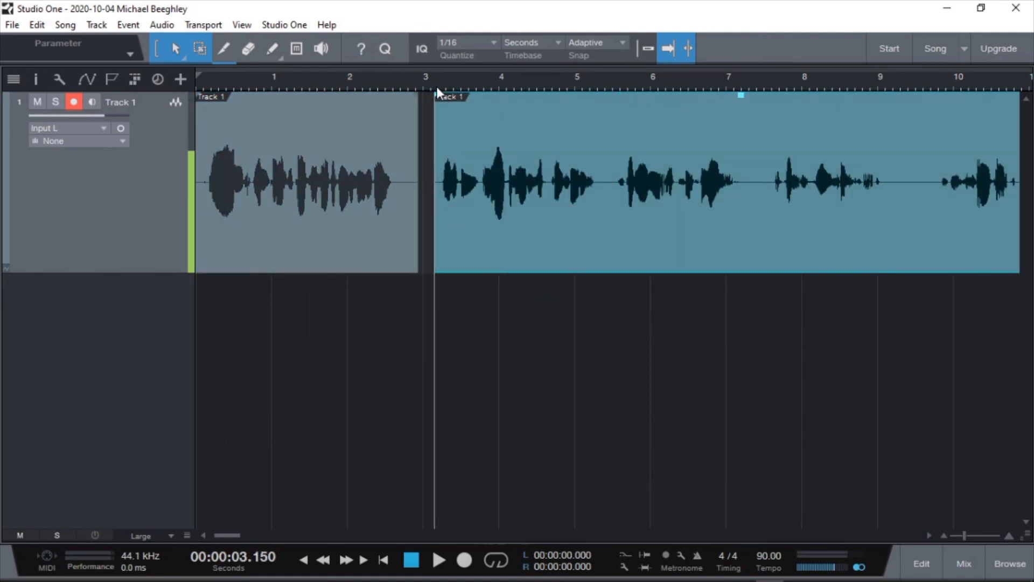
drag(437, 98, 399, 112)
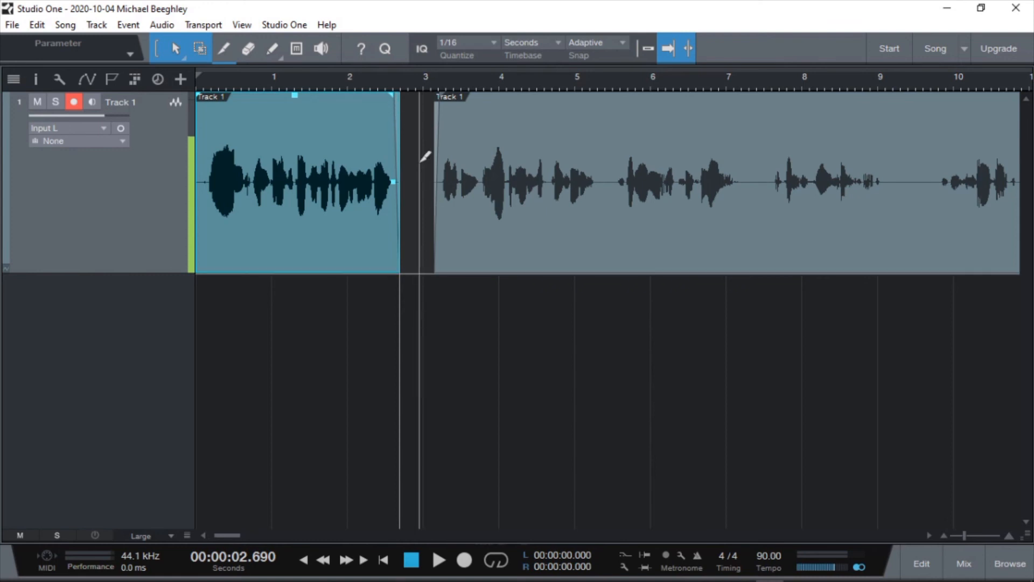
- Return the playhead from the end of the first clip to the song start
scroll(414, 192, right, 3)
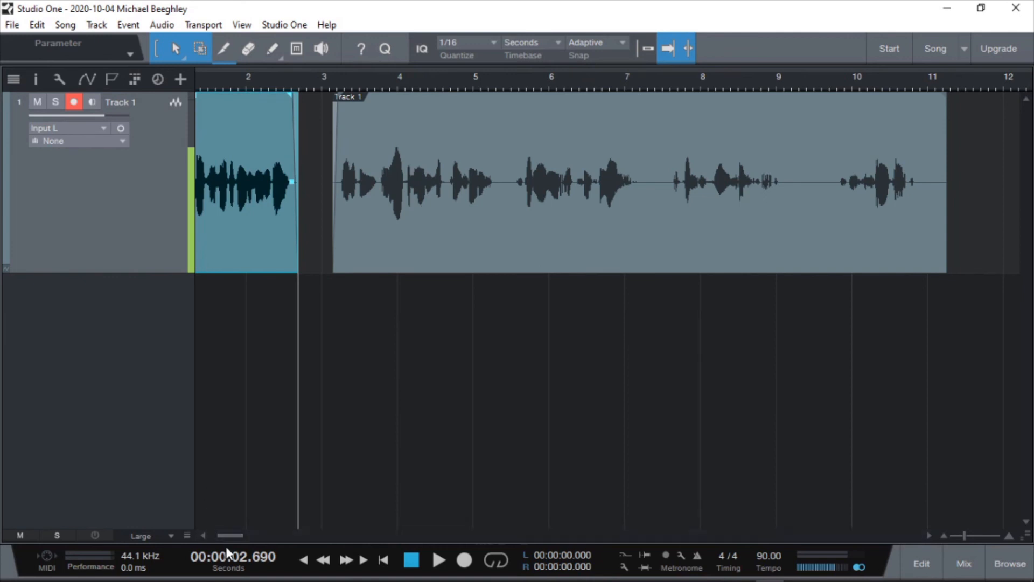
scroll(225, 535, left, 3)
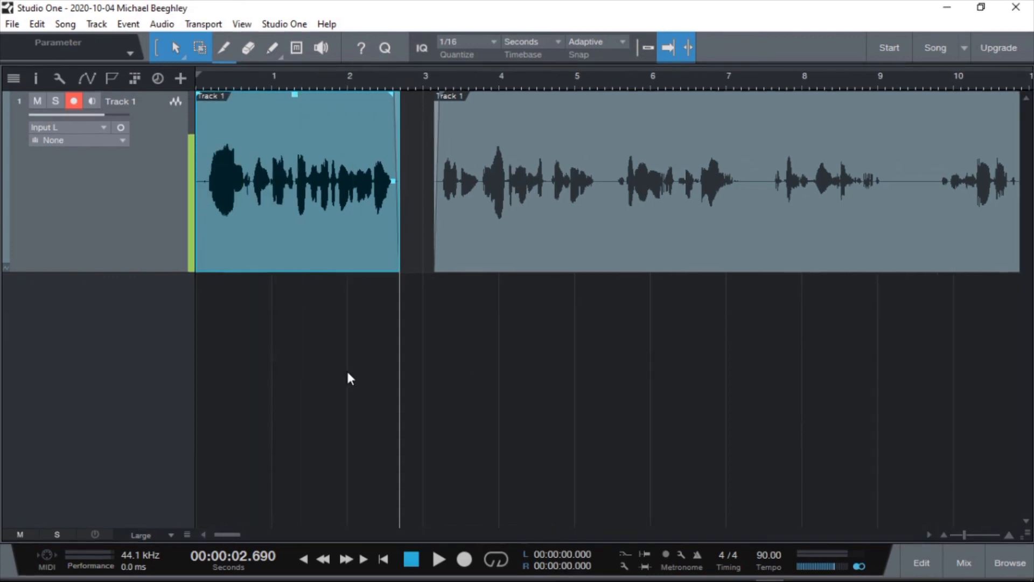
key(w)
scroll(349, 370, up, 2)
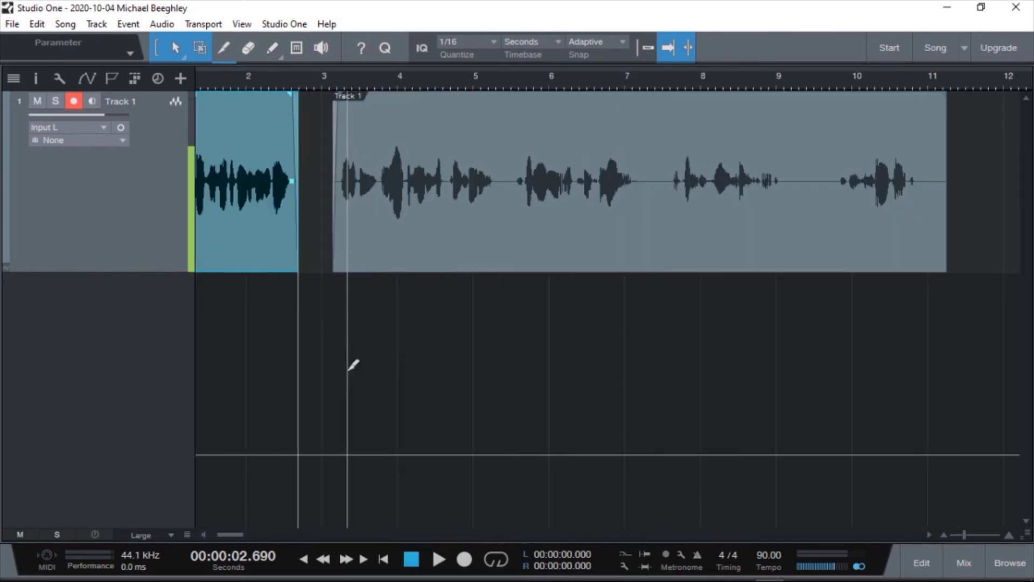
drag(236, 534, 194, 532)
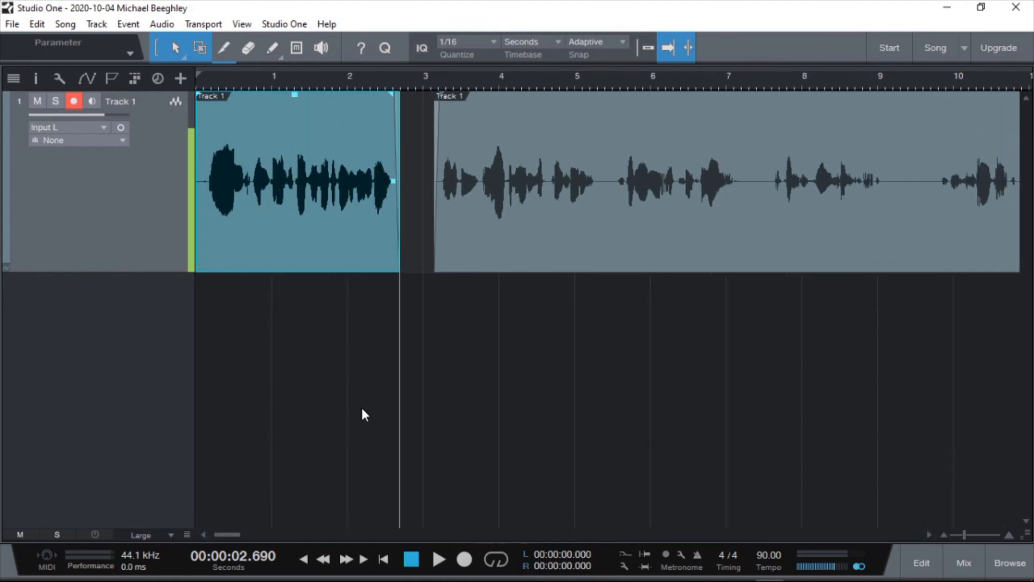
key(KP_Subtract)
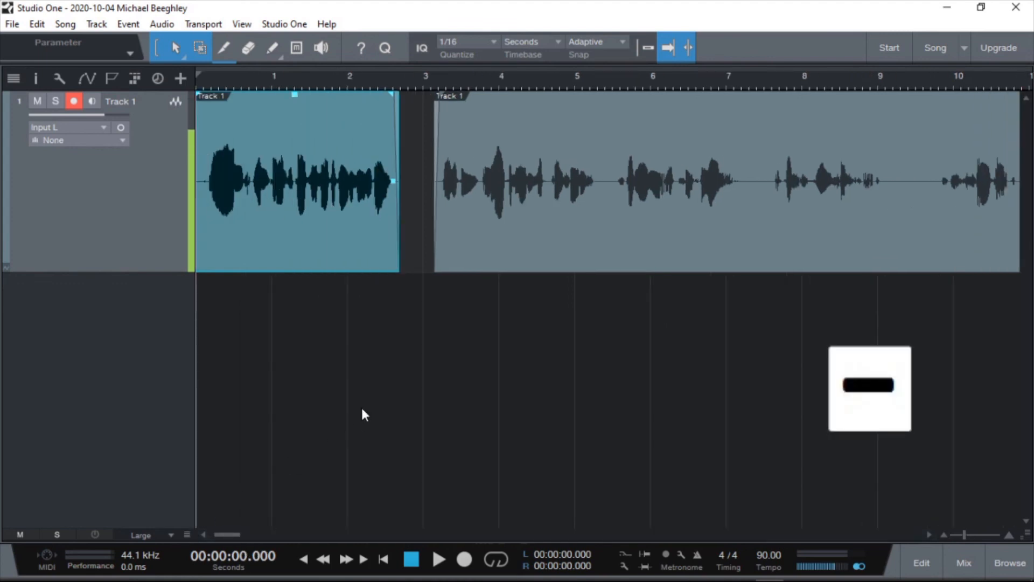
- Fast-forward the playhead through the song and rewind it to the start, repeating the movement three times
key(KP_Add)
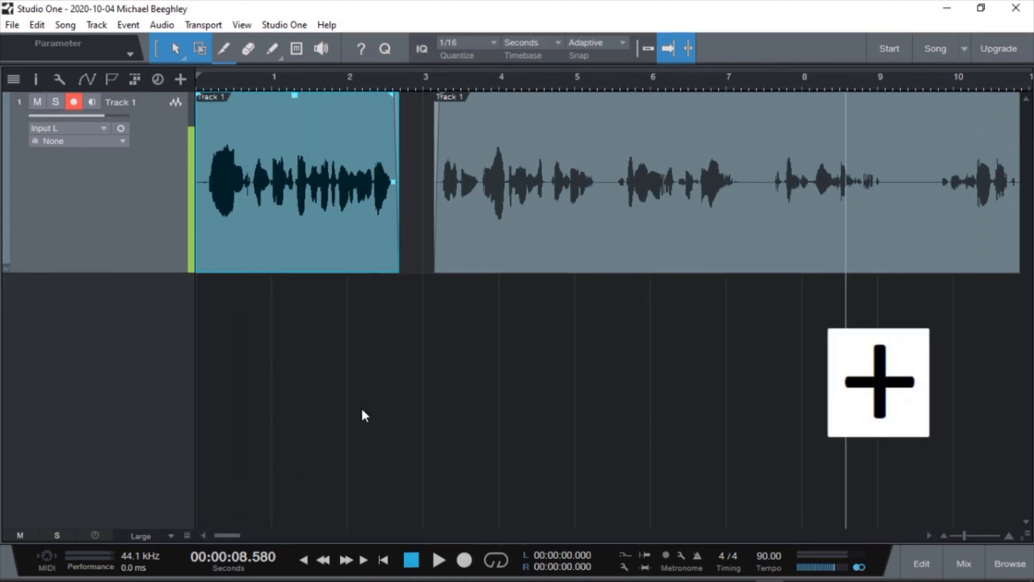
key(KP_Subtract)
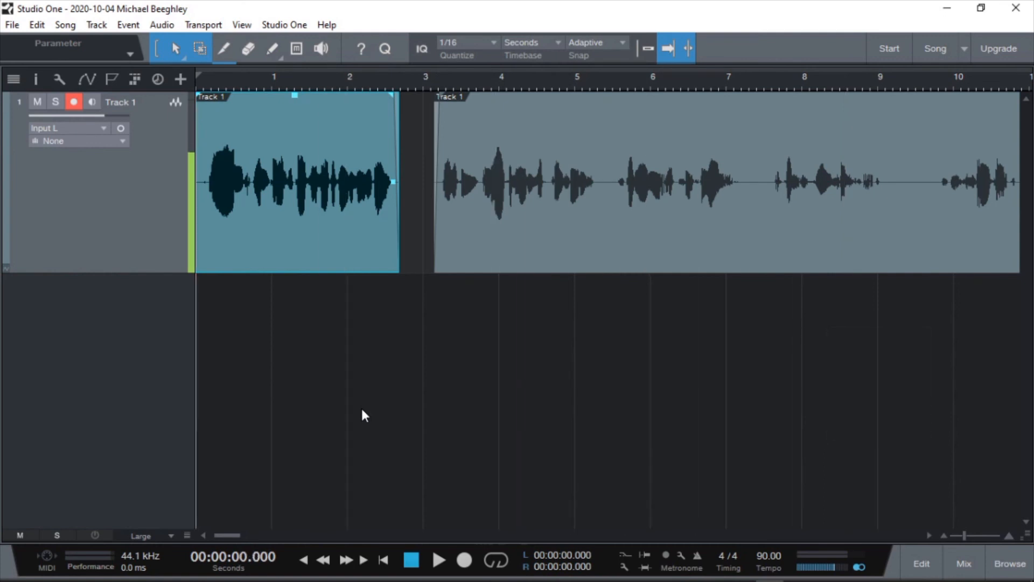
key(KP_Add)
key(KP_Subtract)
key(KP_Add)
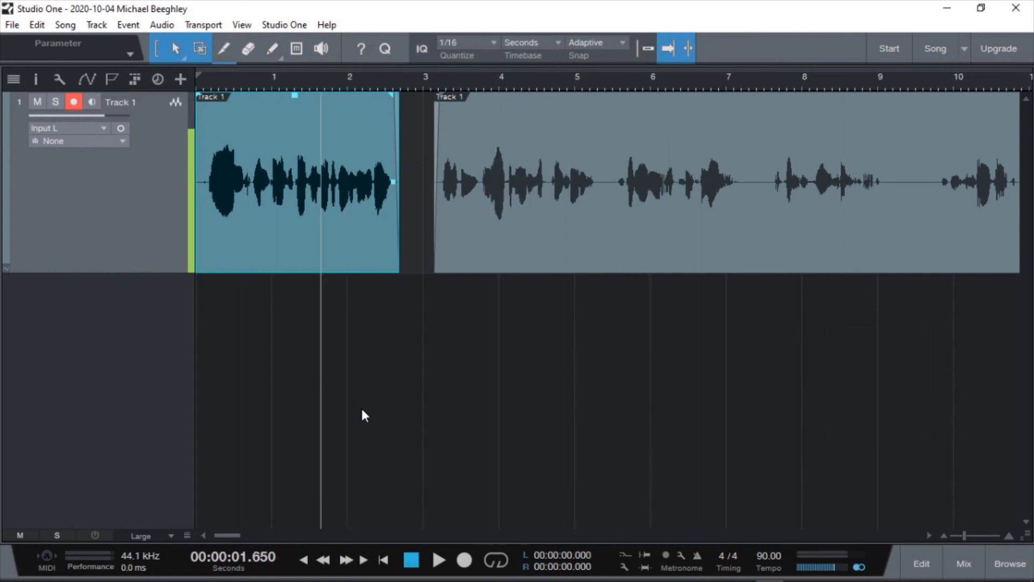
key(KP_Subtract)
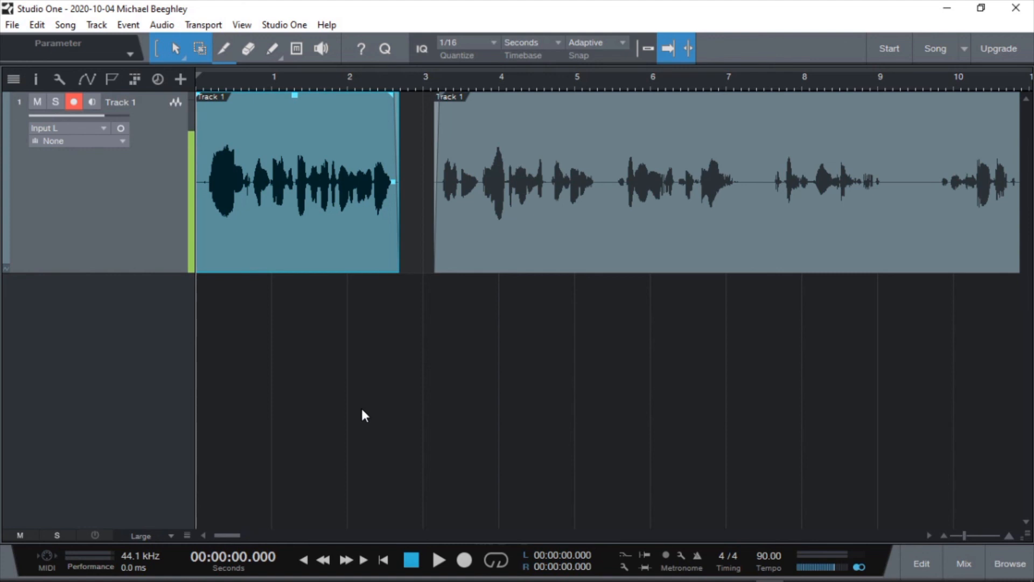
- Add a short fade-in at the start of the first clip and a short fade-out at the end of the last clip
drag(202, 103, 205, 98)
drag(228, 541, 238, 538)
drag(706, 102, 701, 100)
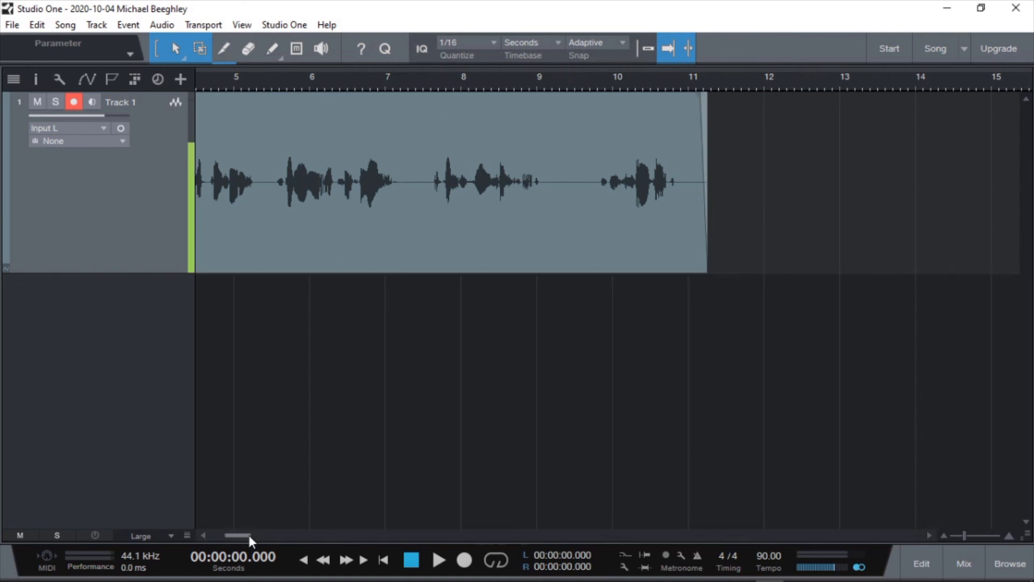
- Split the second clip in the silent gap at about 9.4 seconds and trim the gap's edges to about 9.14 and 9.7 seconds with short fades
drag(249, 535, 192, 538)
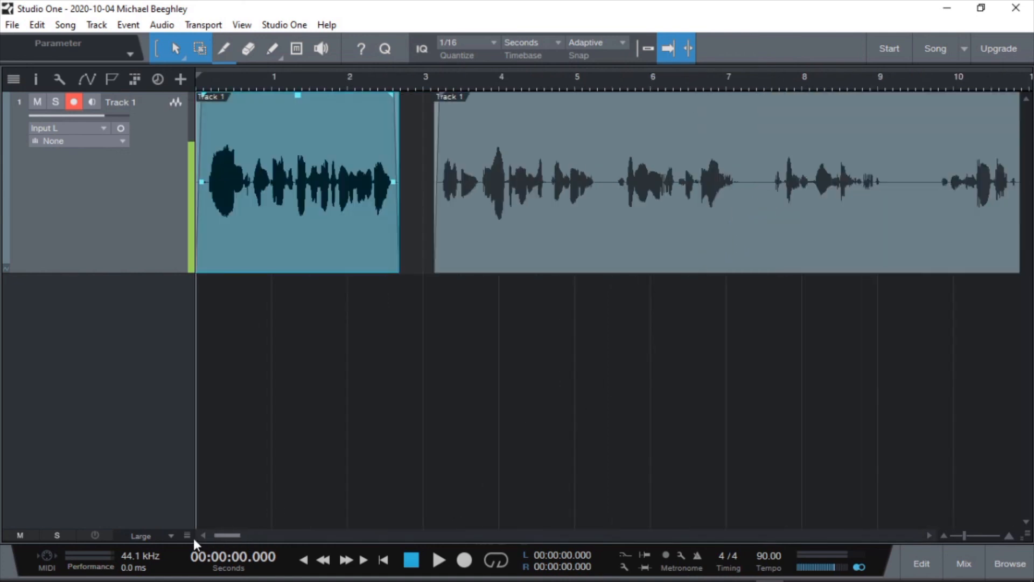
ctrl+click(912, 153)
drag(912, 154, 935, 155)
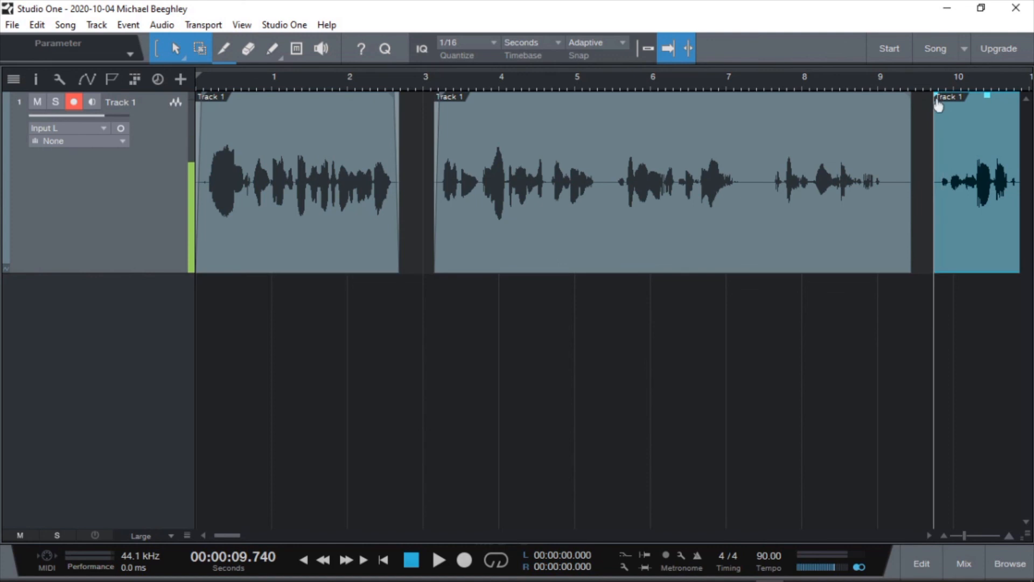
drag(934, 108, 931, 107)
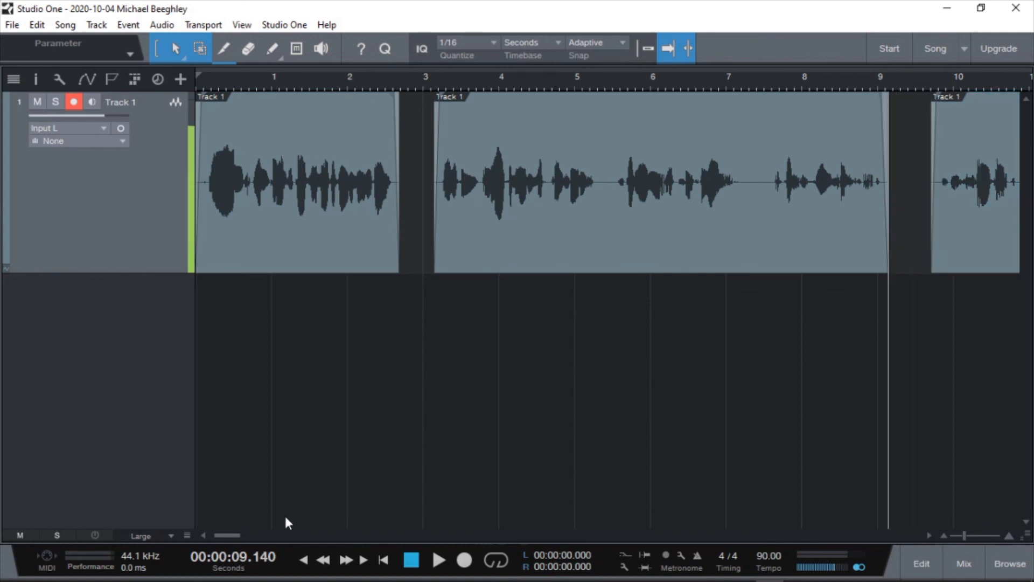